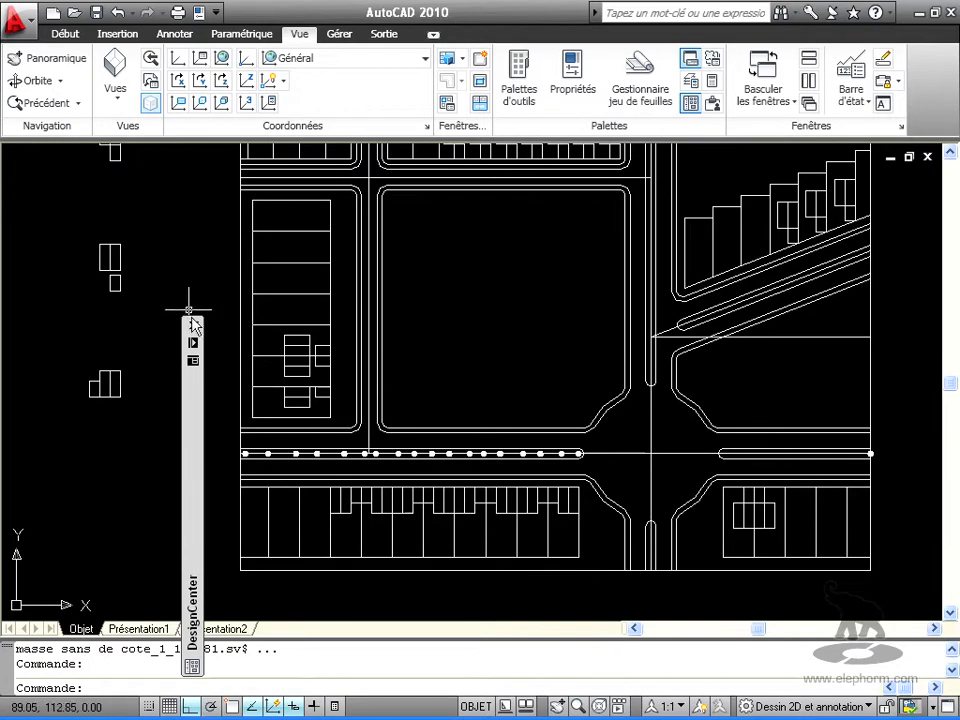
Replace DesignCenter with the tool palettes and browse the modelling, mechanical, electrical, civil, structural and hatch palettes
left_click(193, 326)
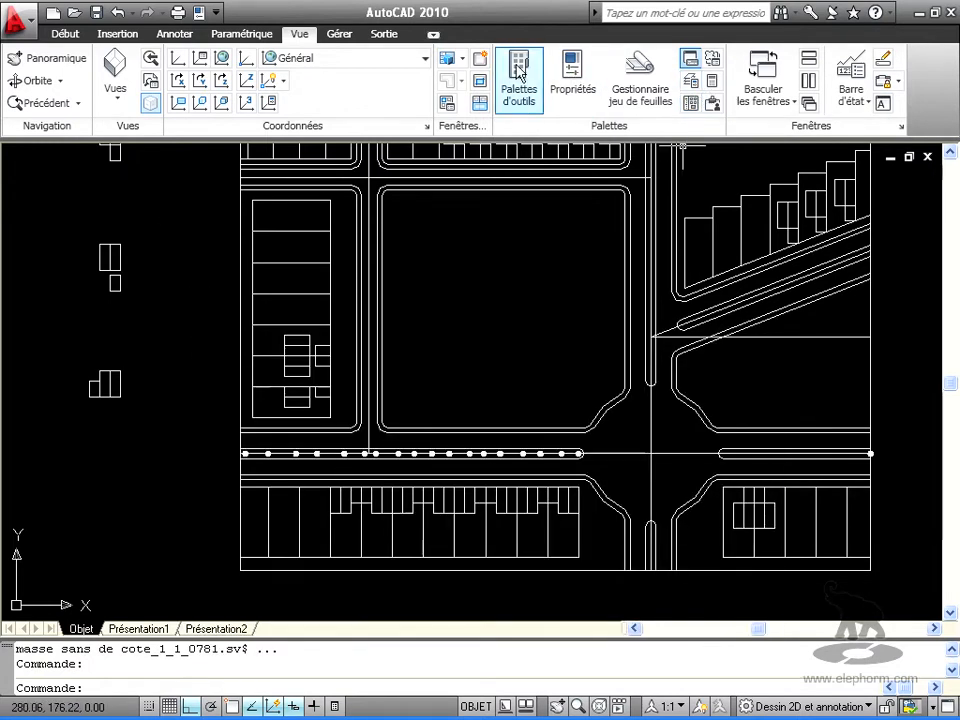
left_click(519, 74)
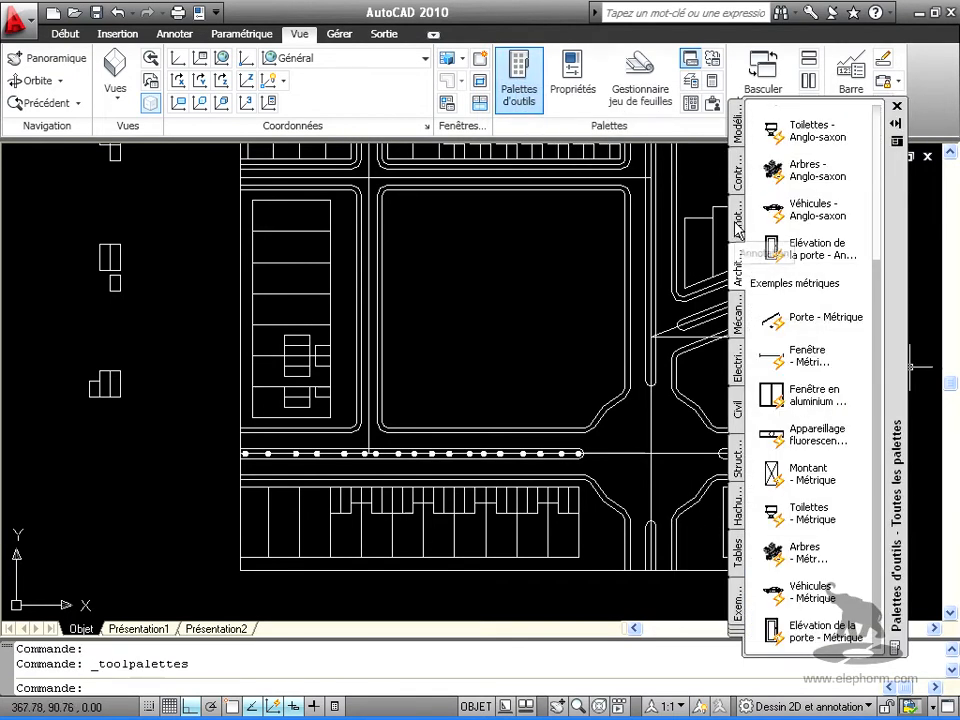
left_click(737, 128)
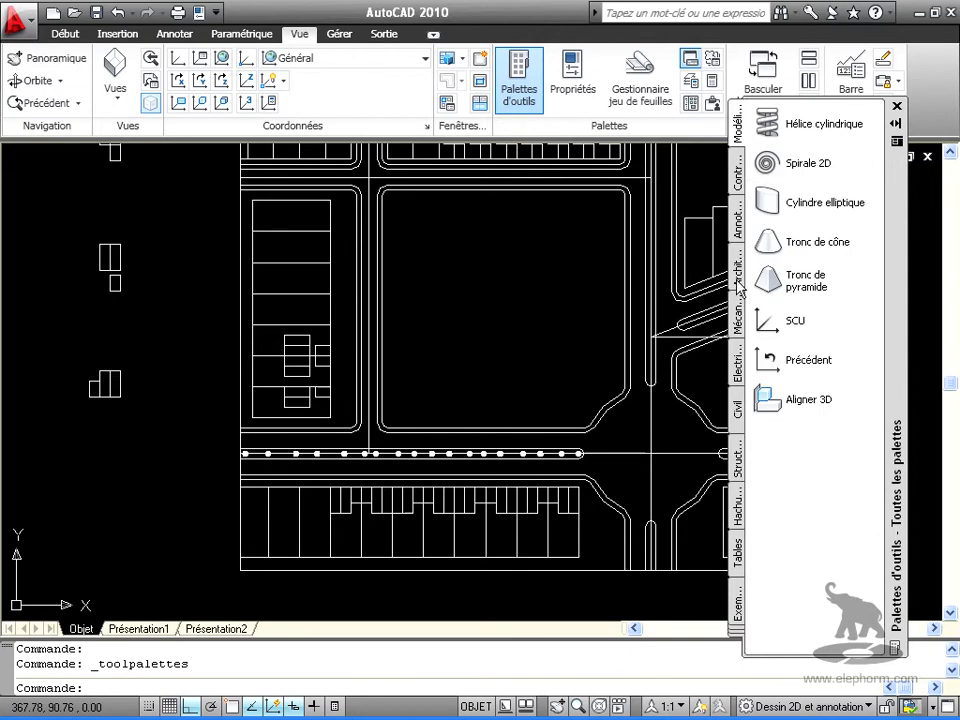
left_click(737, 315)
left_click(737, 368)
left_click(737, 405)
left_click(736, 456)
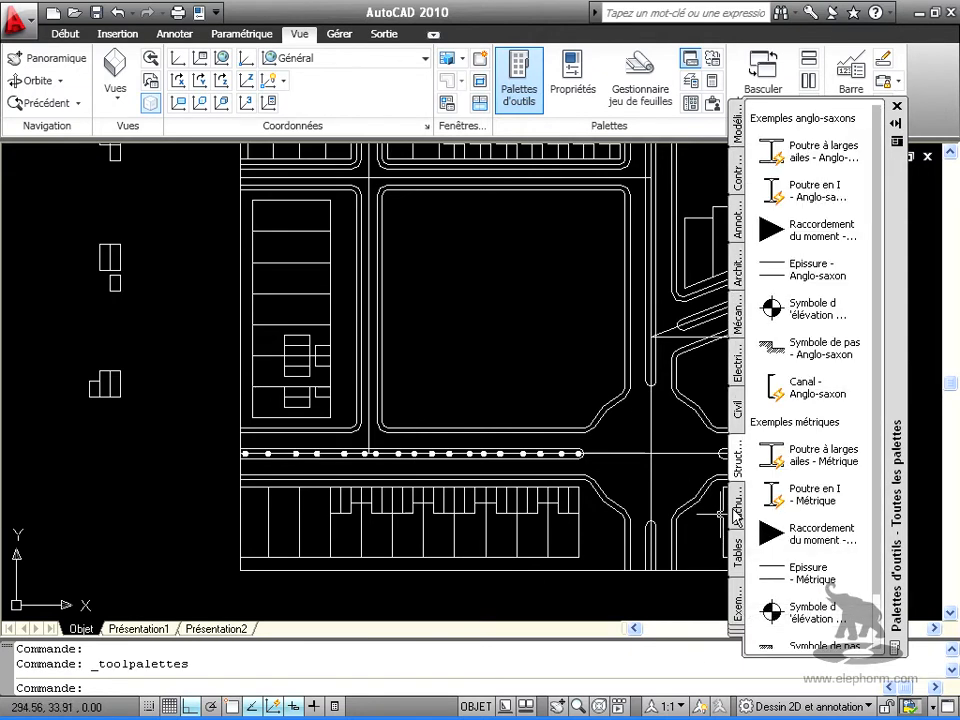
left_click(738, 510)
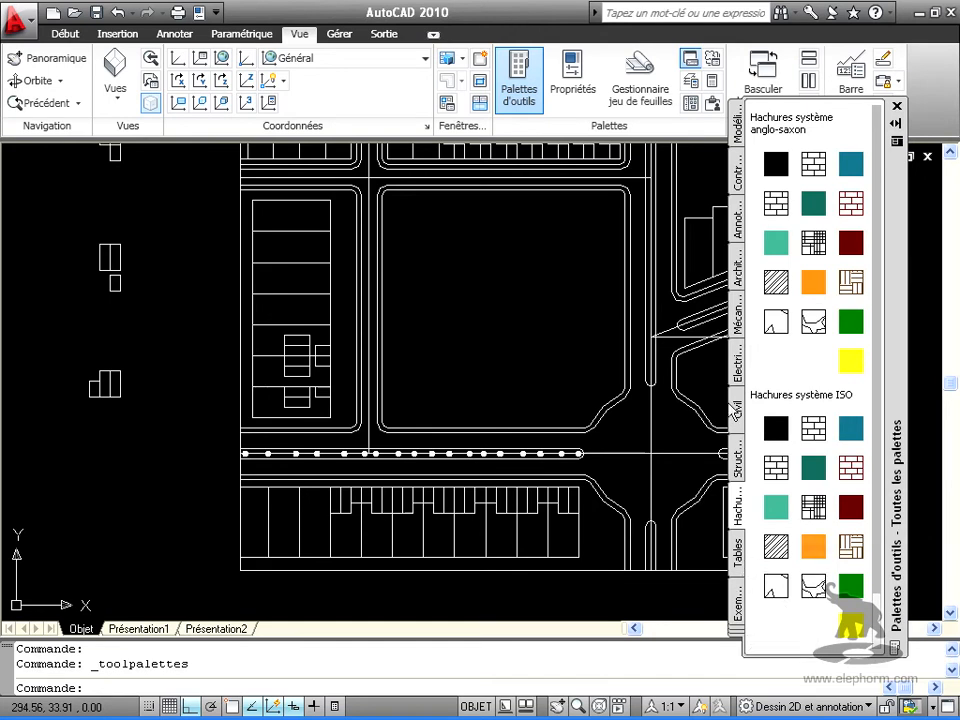
Insert the Véhicules - Métrique block from the Architecture tool palette into the drawing
left_click(737, 283)
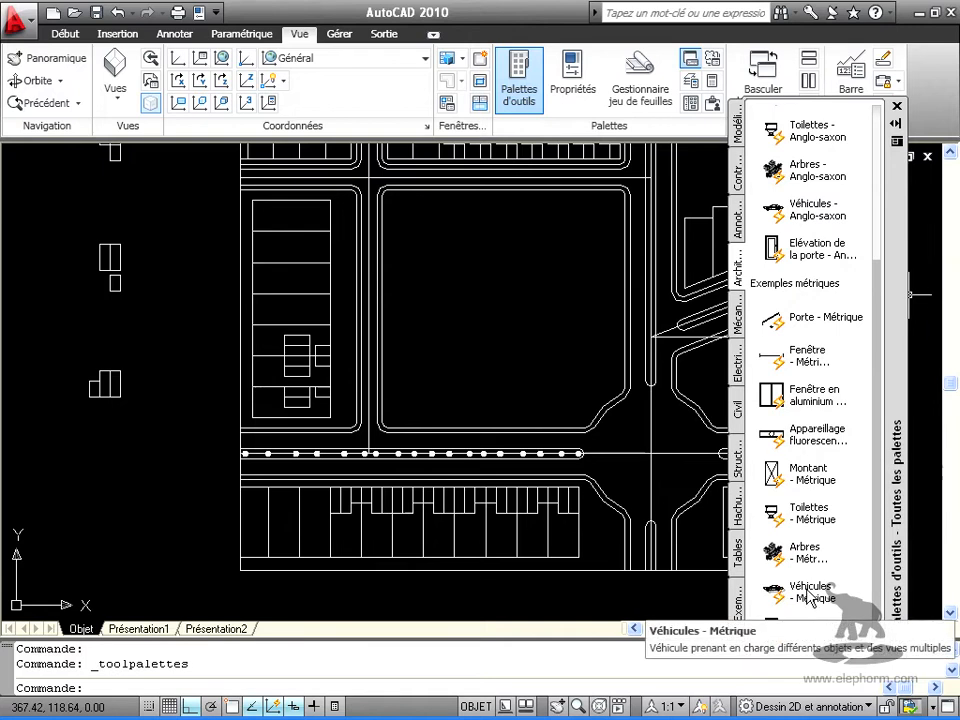
left_click_drag(806, 598, 572, 567)
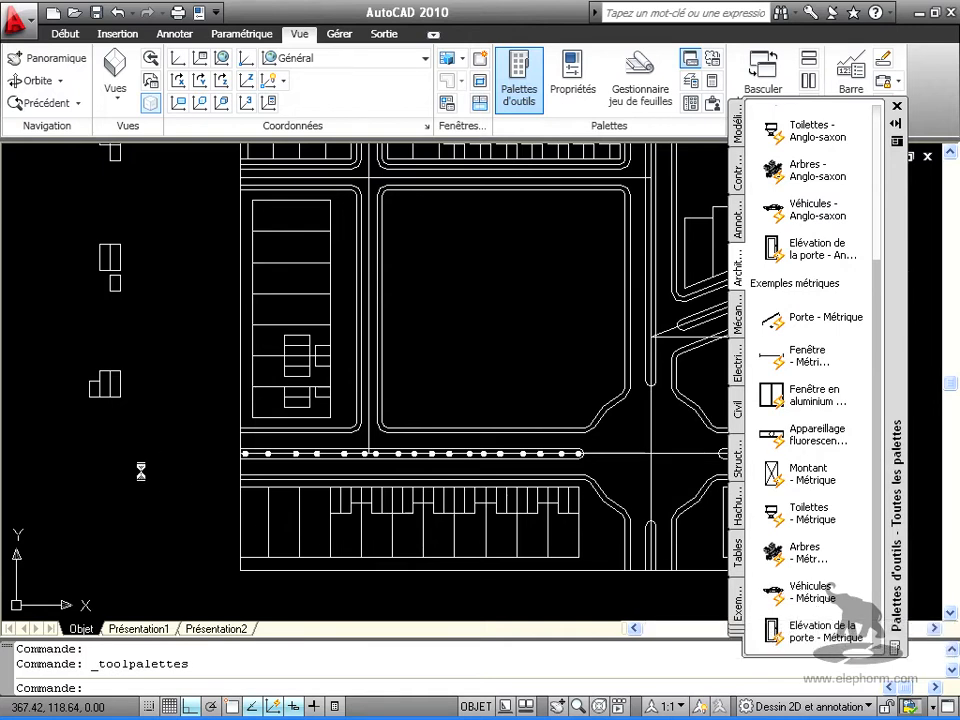
scroll(322, 545, "down", 8)
mouse_move(611, 498)
middle_mouse_down()
mouse_move(555, 522)
mouse_move(379, 521)
middle_mouse_up()
scroll(572, 534, "down", 6)
scroll(579, 534, "down", 4)
middle_click_drag(579, 534, 292, 464)
scroll(553, 489, "up", 3)
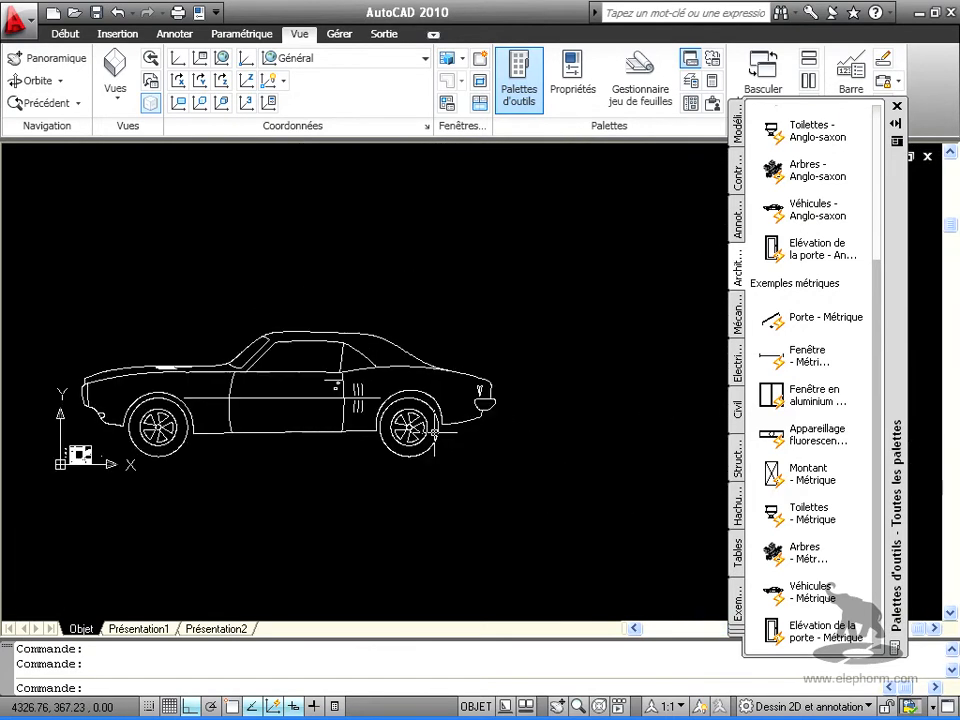
Switch the inserted vehicle block's view to Berline (vue de dessus)
left_click(434, 432)
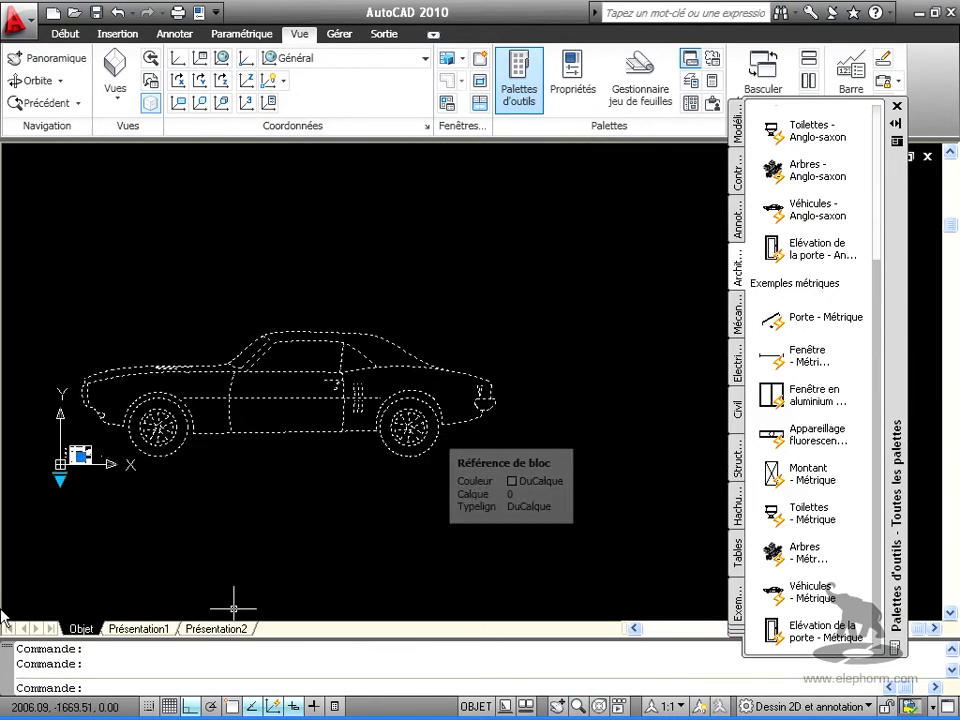
left_click(60, 476)
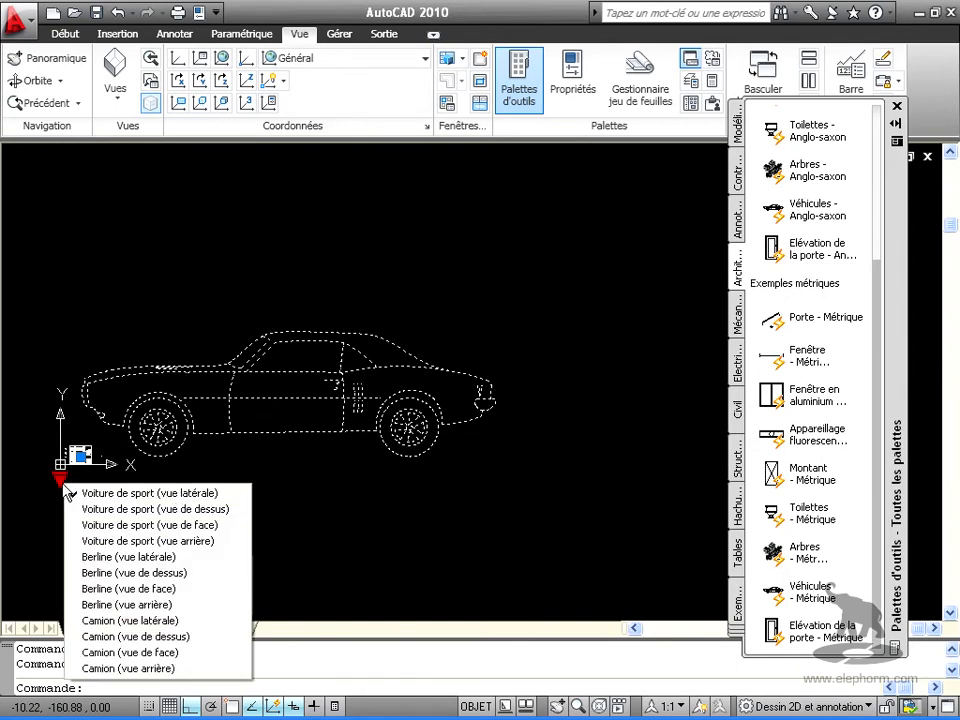
left_click(169, 577)
middle_click_drag(444, 475, 603, 378)
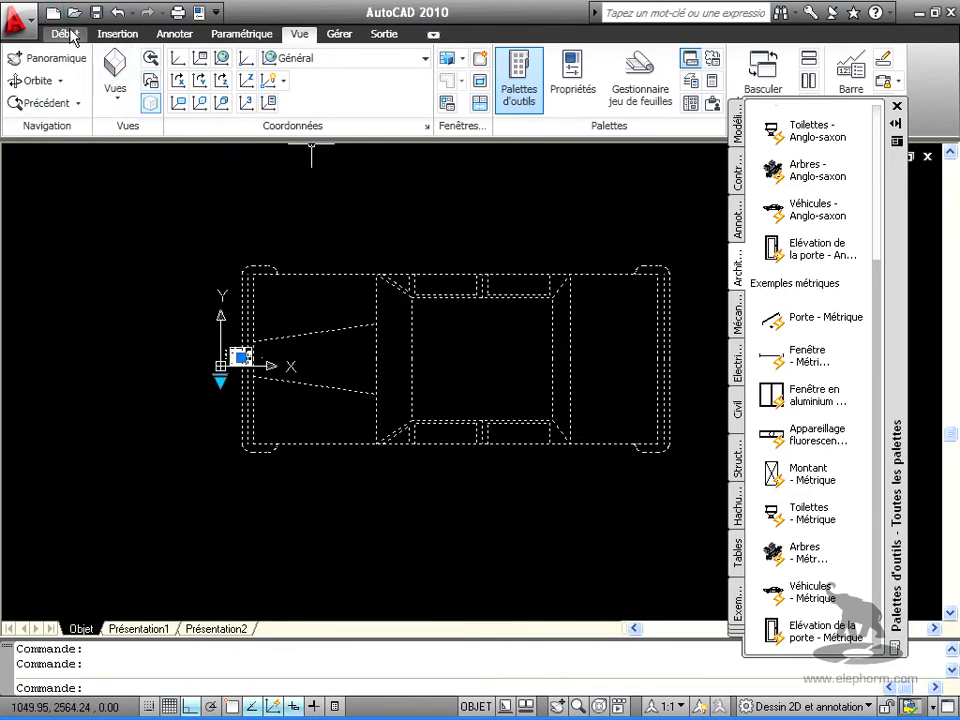
Scale the sedan block by reference, using its full bumper-to-bumper length as reference and 5 as the new length
left_click(66, 34)
left_click(174, 60)
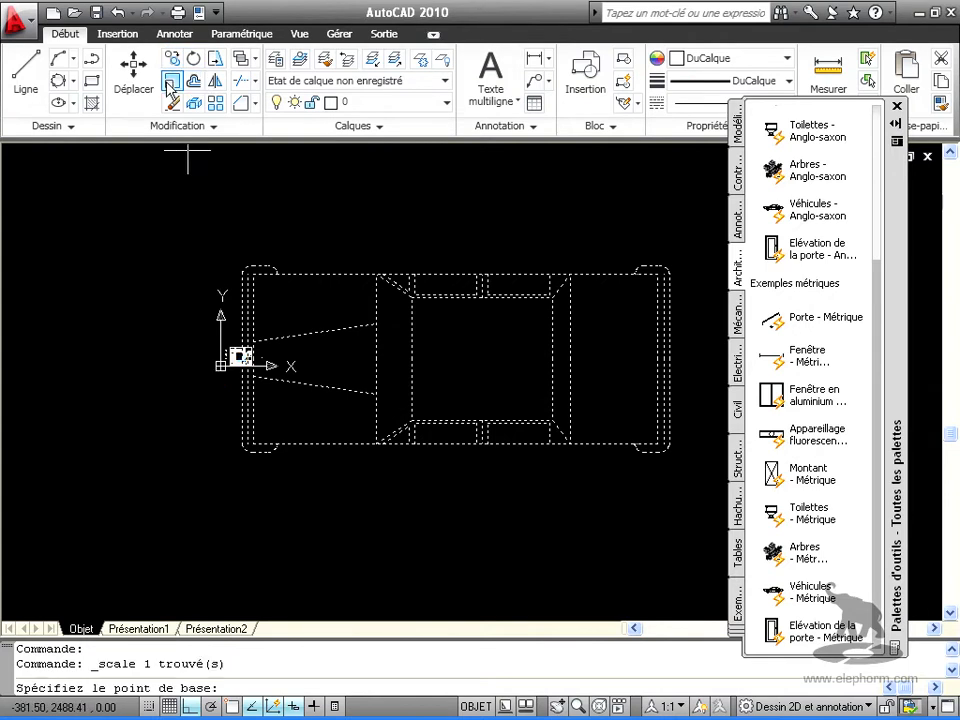
left_click(243, 402)
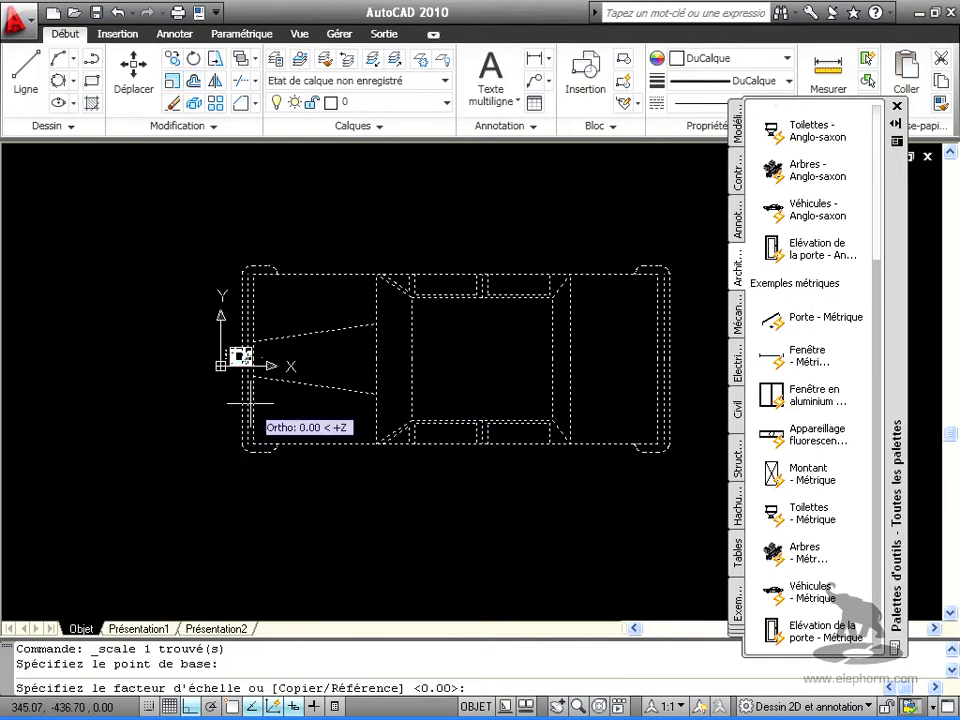
type("r")
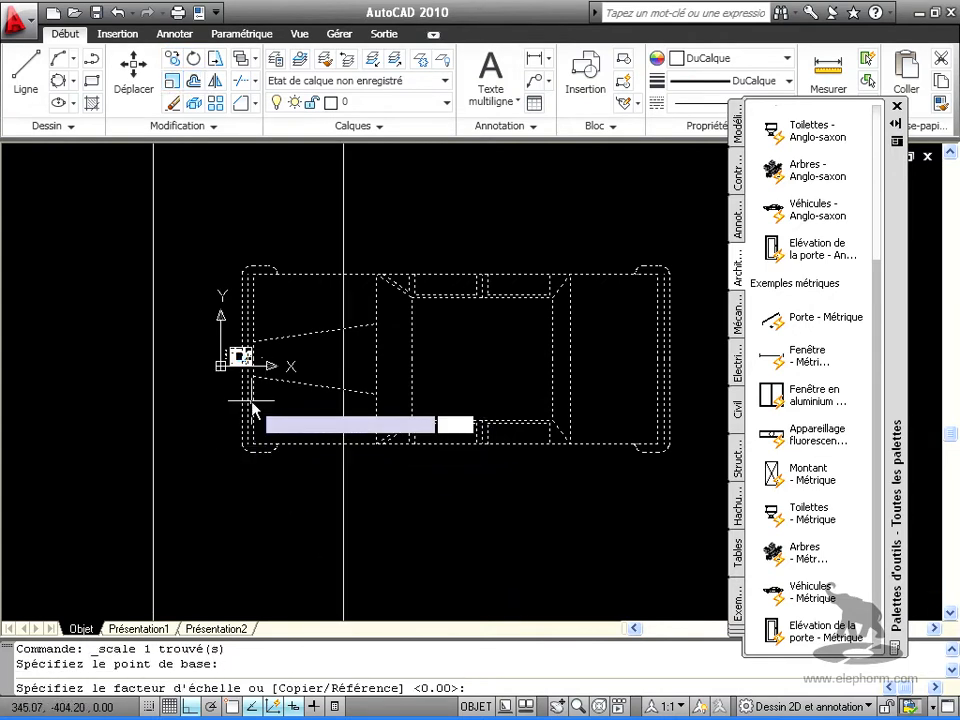
key("Return")
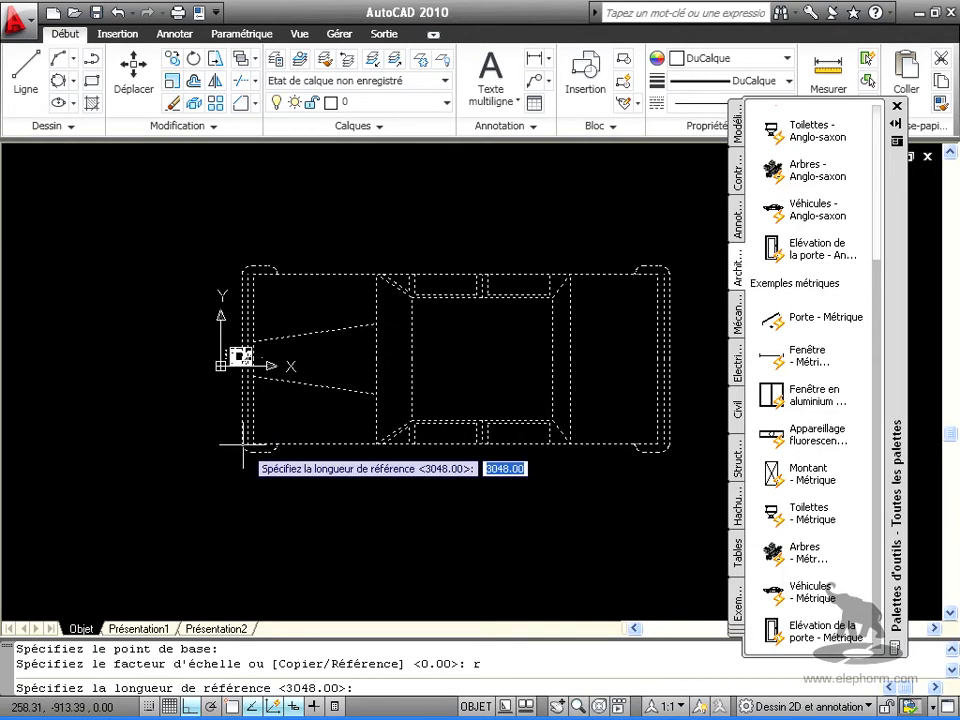
left_click(242, 445)
left_click(669, 445)
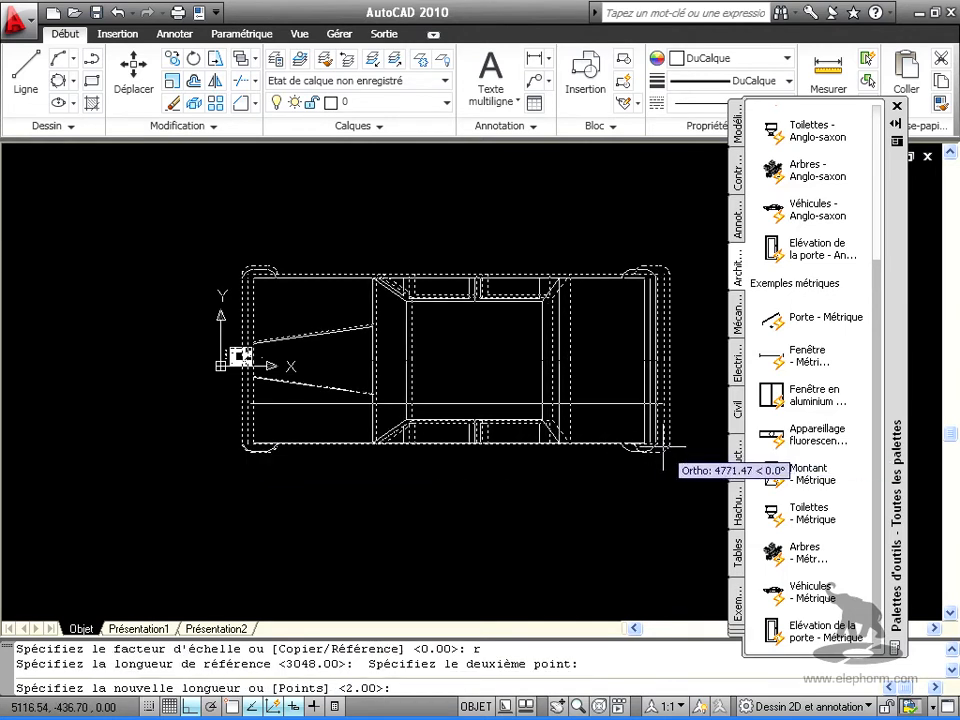
type("5")
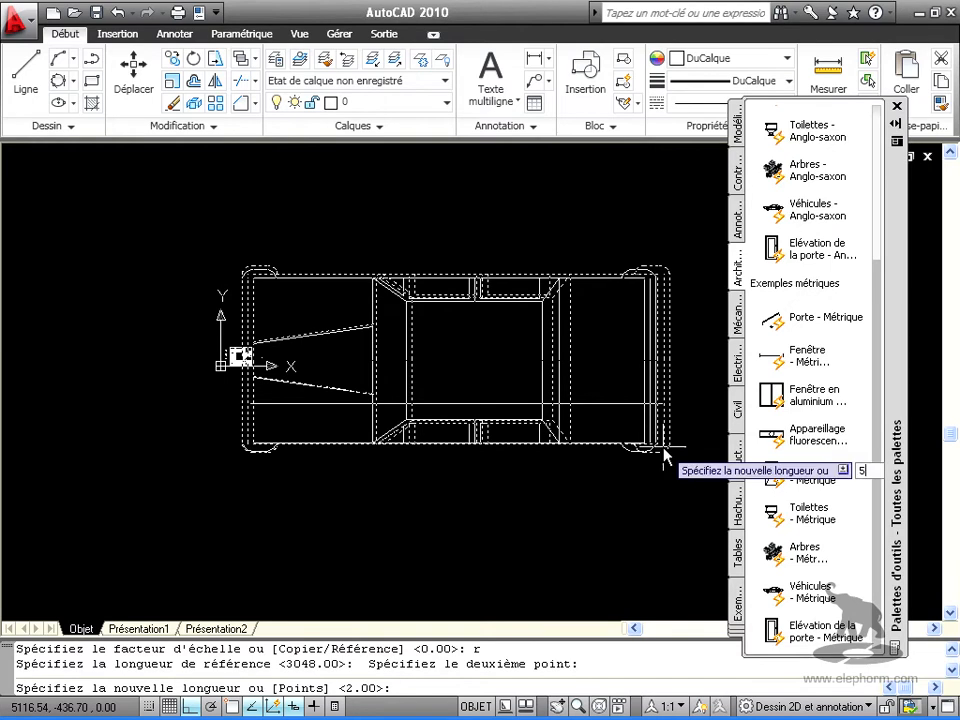
key("Return")
Move the scaled car, with Ortho off, into the lane just below the median on the east side of the crossroads
scroll(284, 403, "up", 5)
left_click(198, 338)
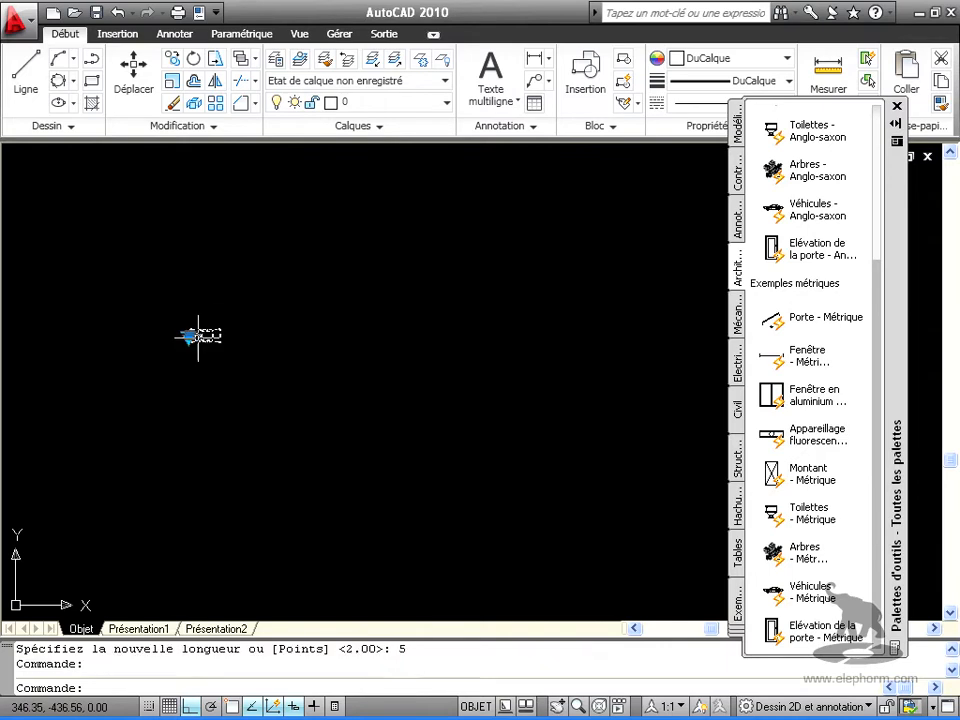
left_click_drag(204, 334, 397, 454)
left_click(121, 73)
left_click(396, 454)
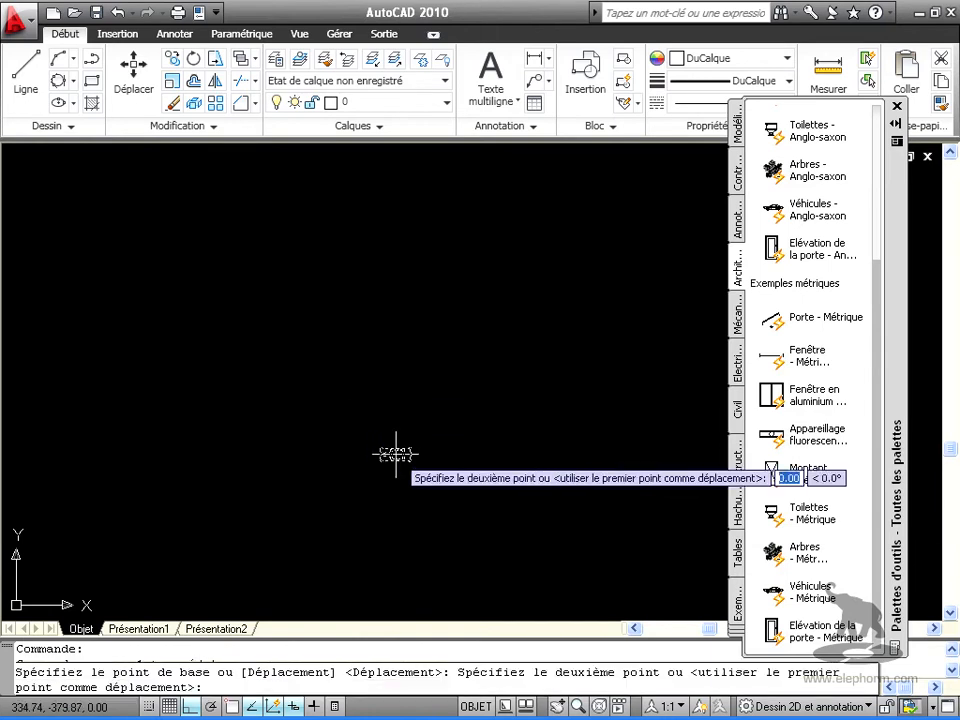
scroll(485, 416, "down", 7)
middle_click_drag(433, 259, 501, 468)
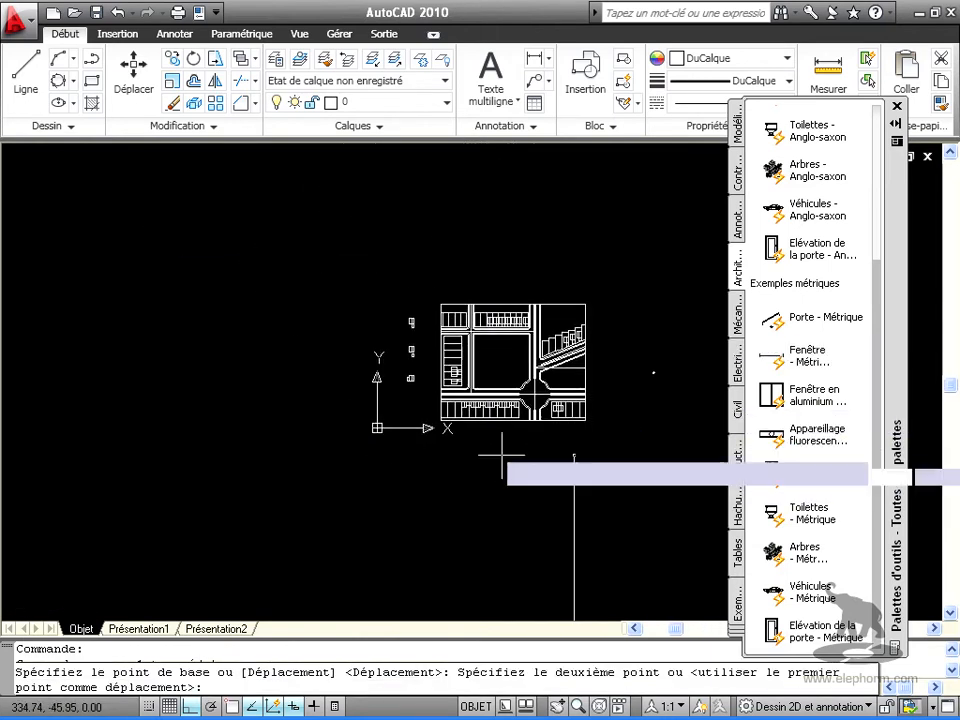
scroll(532, 342, "up", 2)
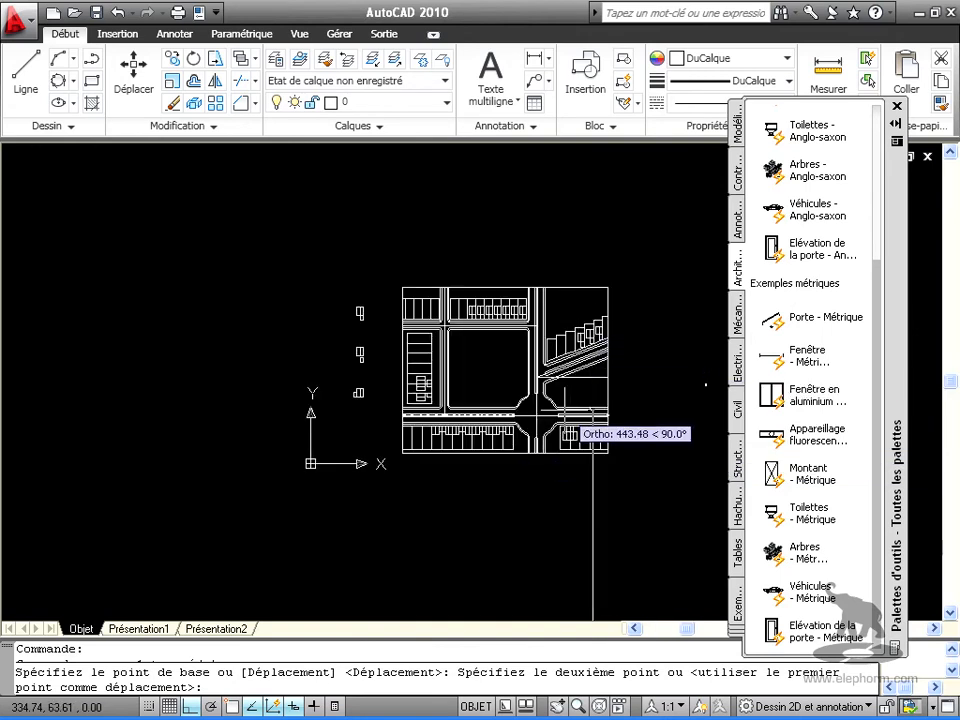
key("F8")
scroll(580, 420, "up", 4)
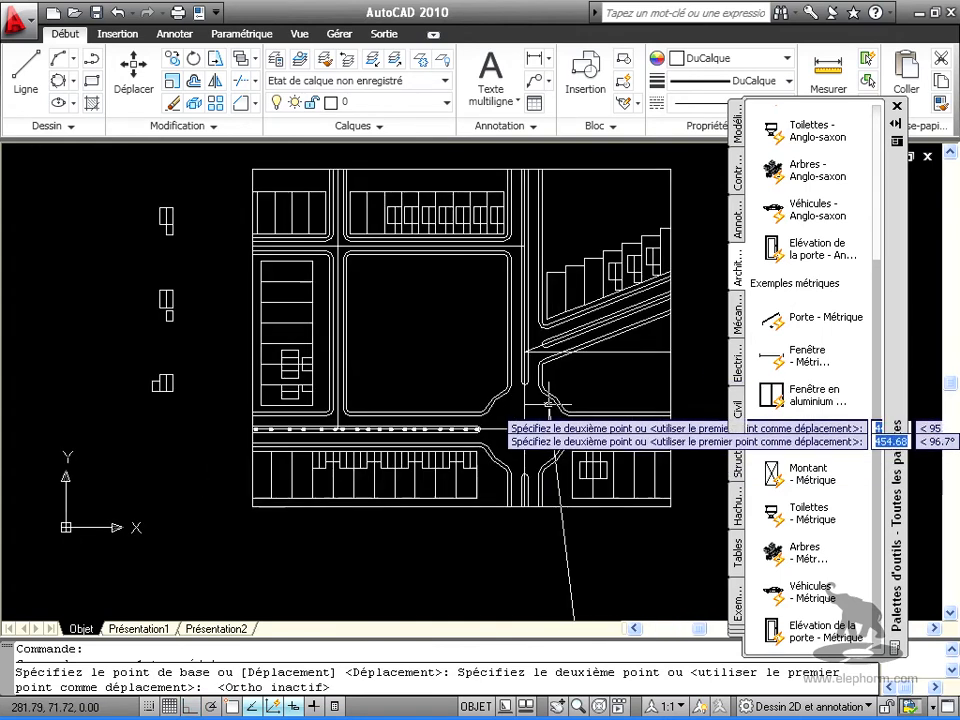
scroll(585, 440, "up", 1)
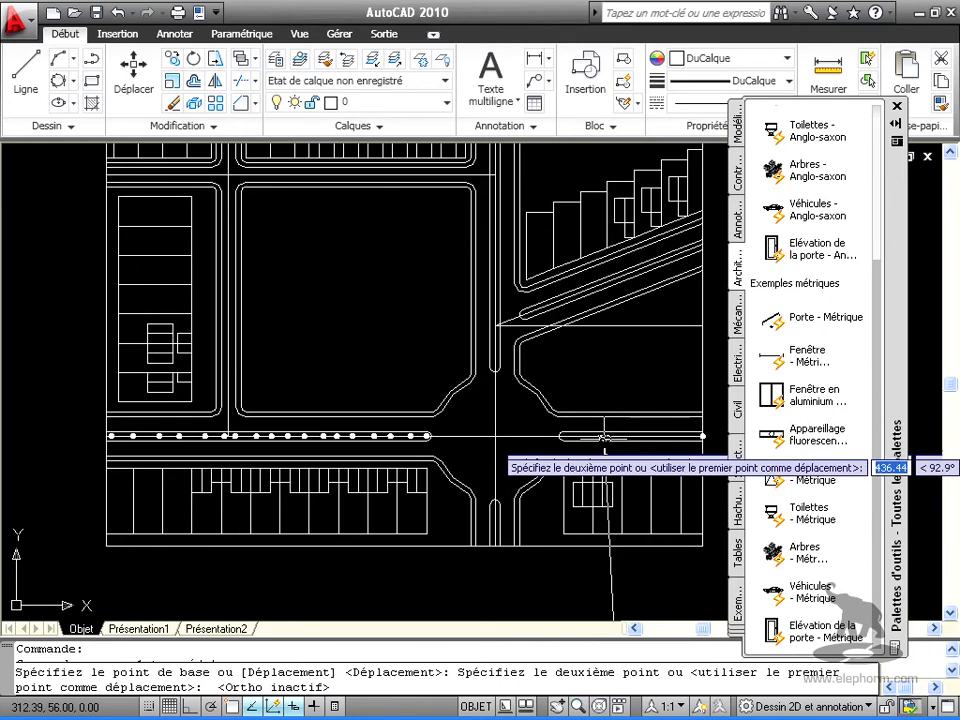
scroll(580, 455, "up", 3)
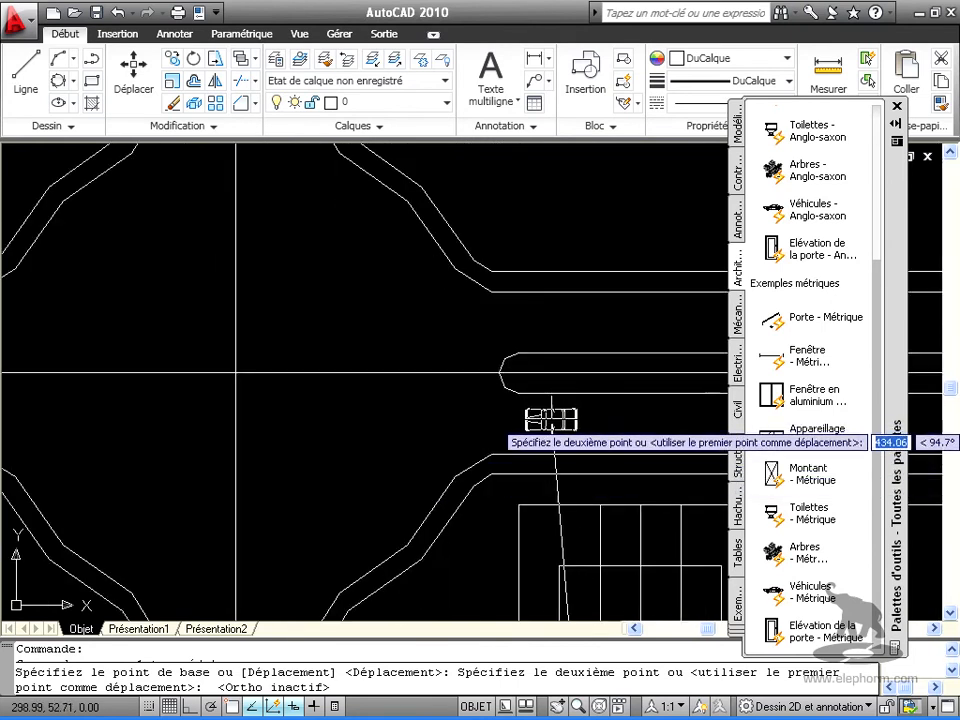
left_click(551, 420)
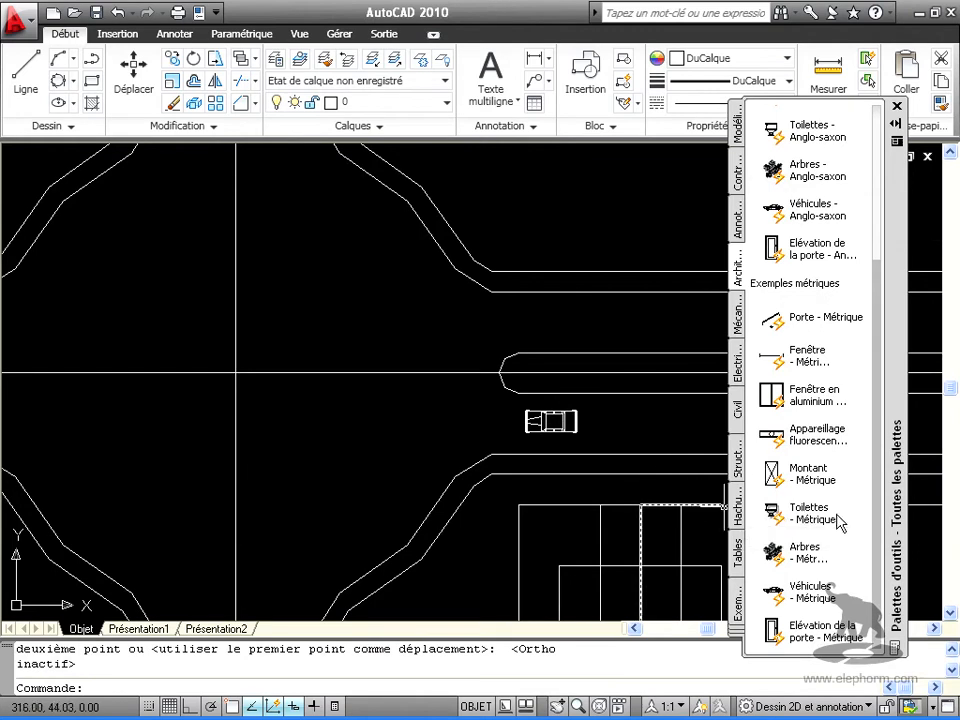
Copy the car seven times in a straight horizontal row at irregular spacing along its lane, with Ortho on
left_click(563, 413)
left_click(563, 413)
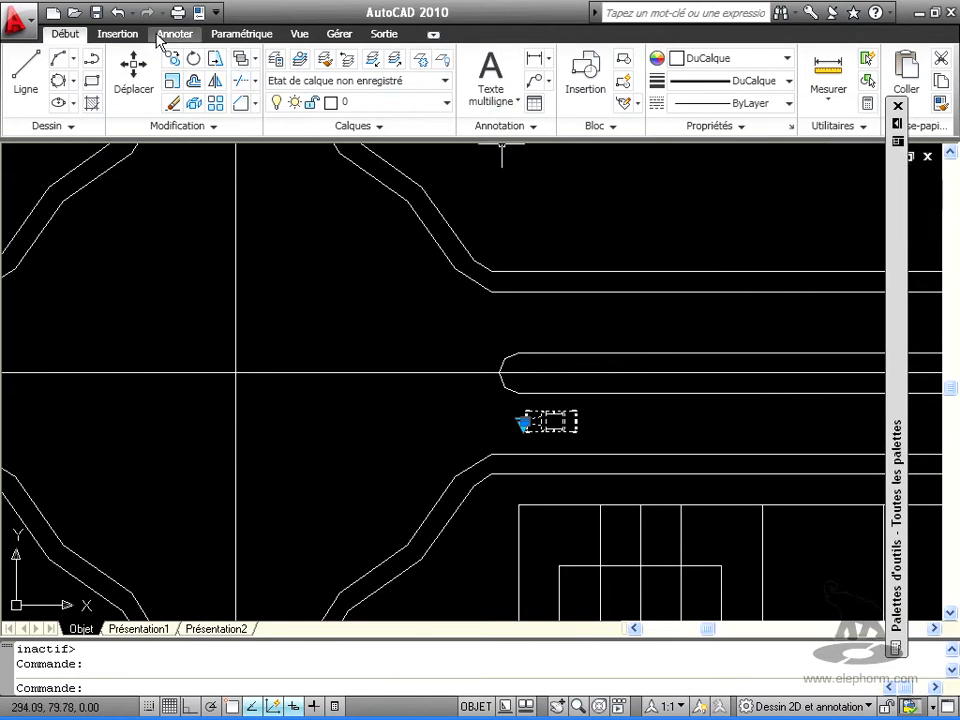
left_click(173, 60)
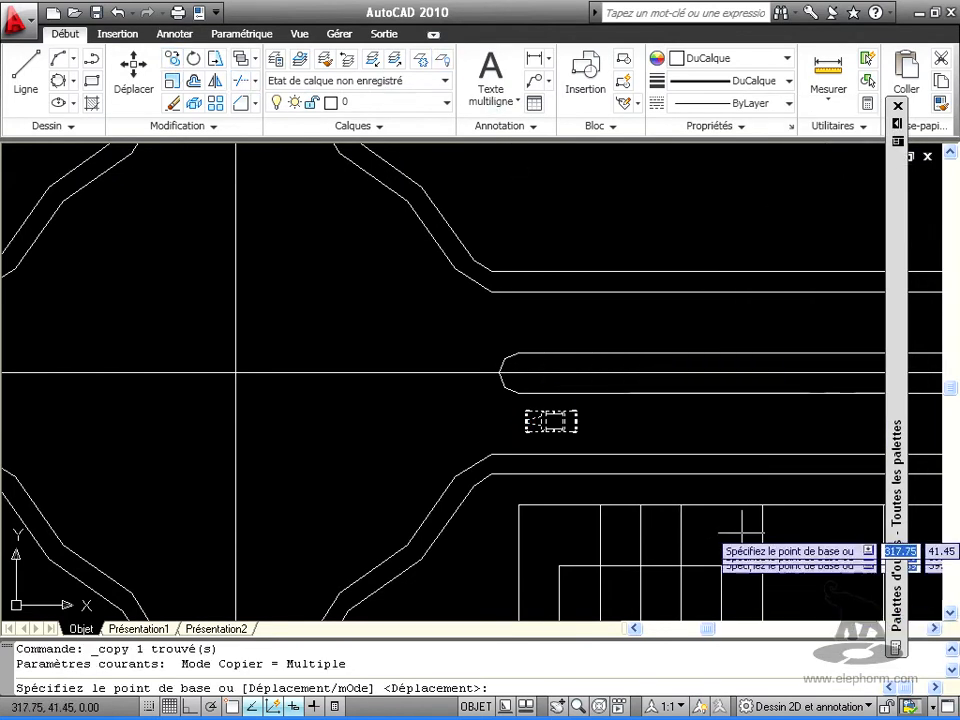
left_click(552, 422)
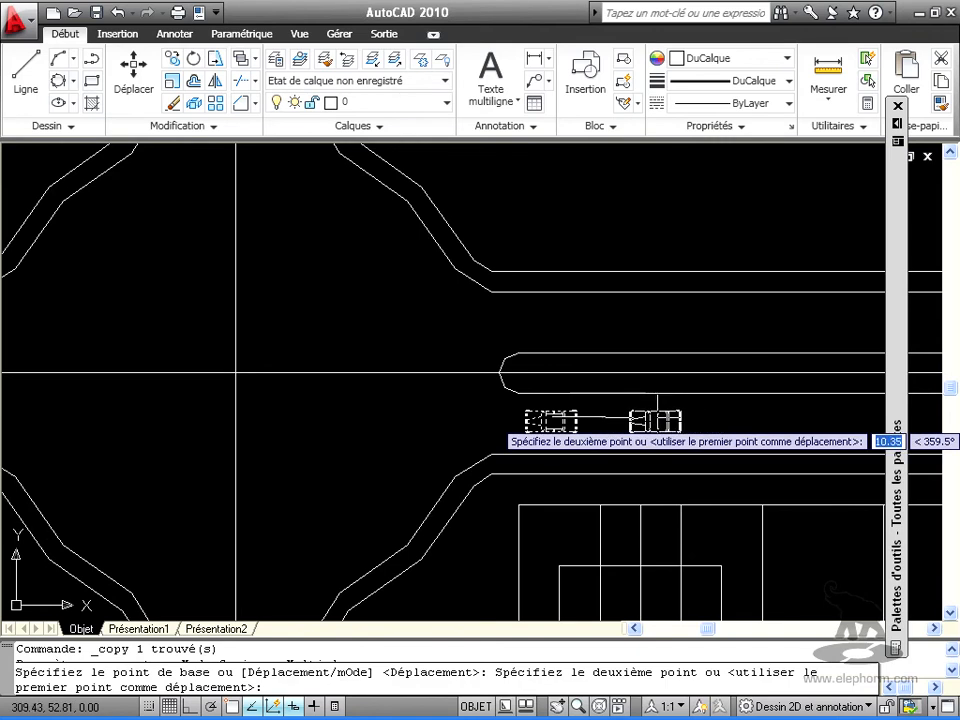
key("F8")
left_click(633, 420)
left_click(693, 420)
left_click(768, 419)
left_click(828, 419)
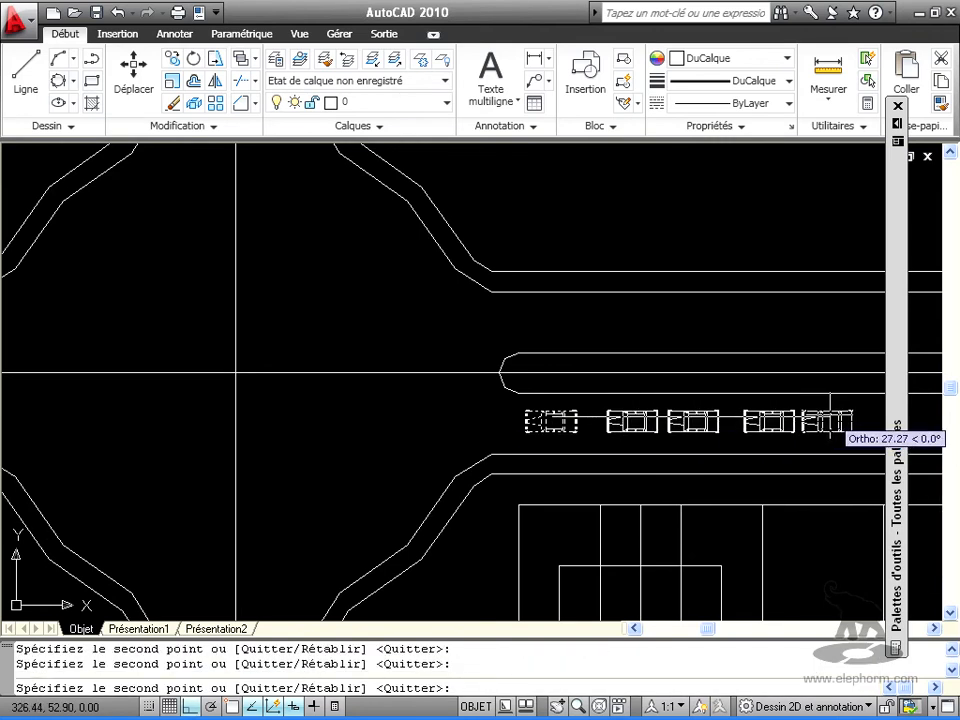
middle_click_drag(860, 420, 558, 420)
left_click(589, 420)
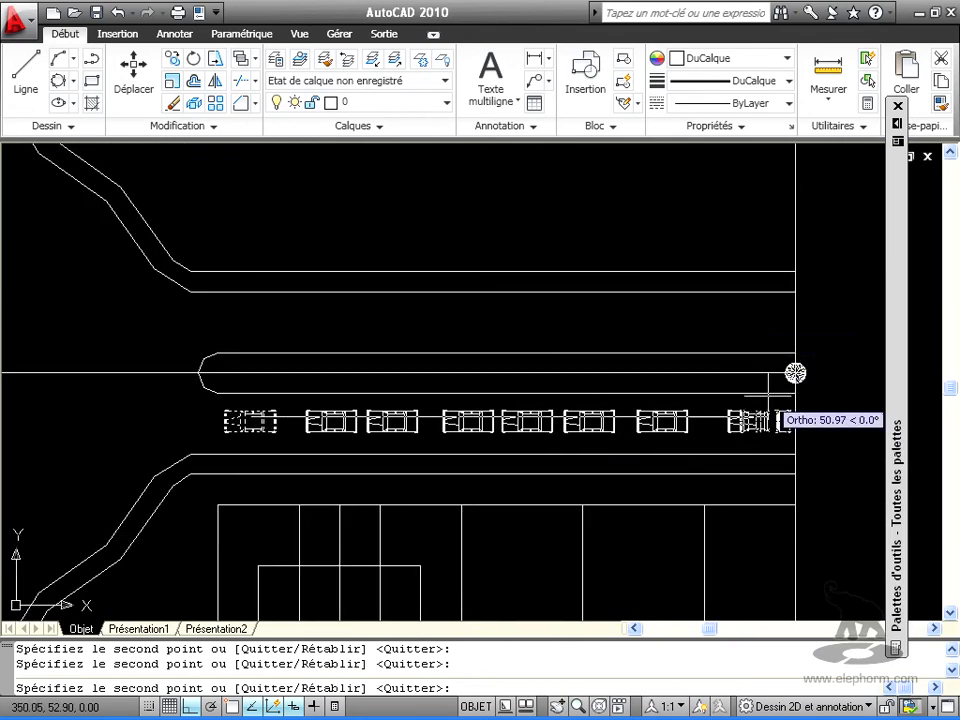
Place one more copy of the car directly above the original in the lane north of the median, and finish copying
left_click(255, 304)
key("F8")
key("Escape")
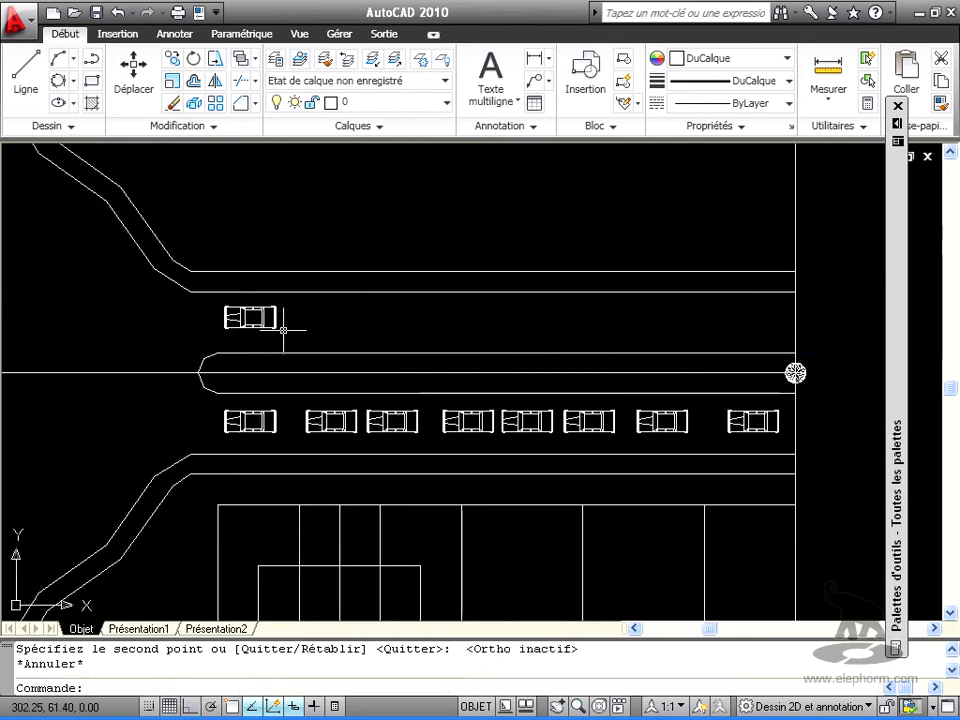
scroll(390, 405, "down", 4)
middle_click_drag(444, 426, 692, 369)
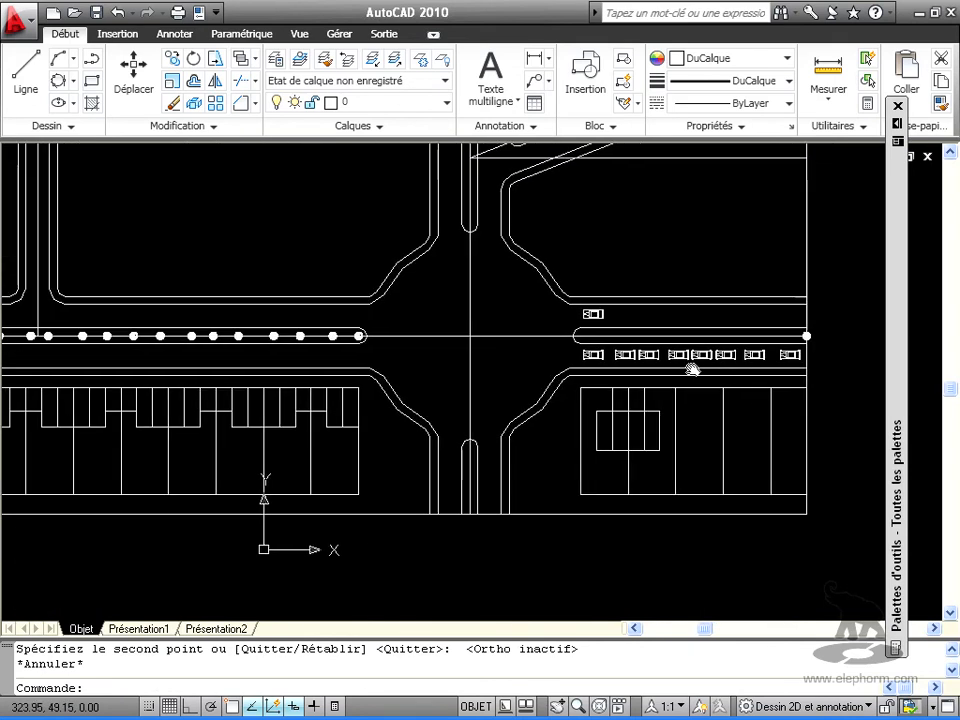
View the full list of available tool palettes
mouse_move(897, 180)
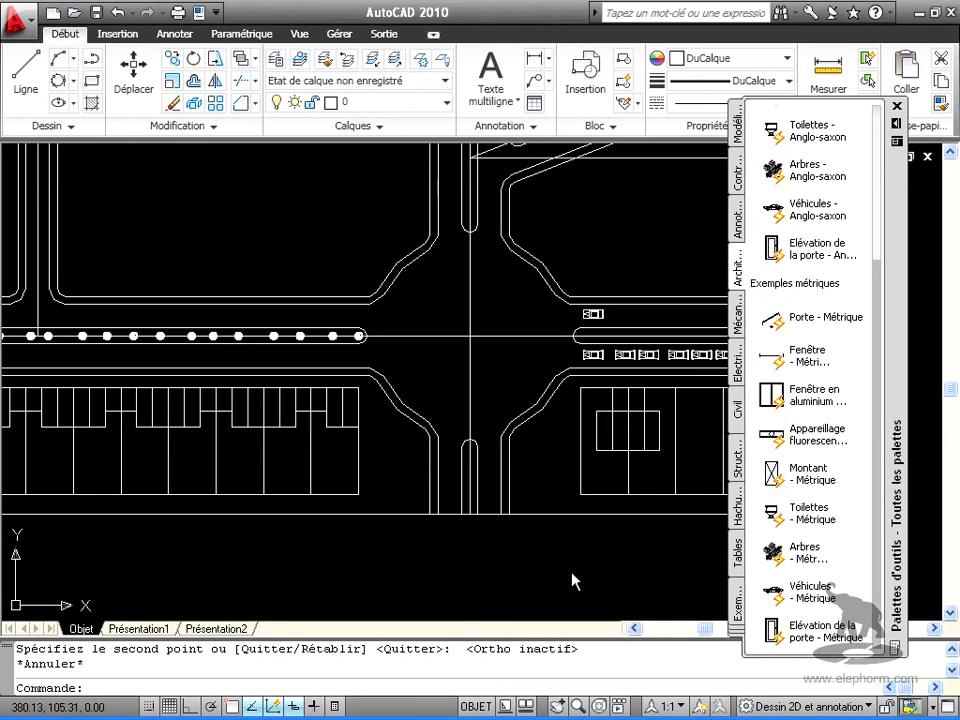
left_click(737, 634)
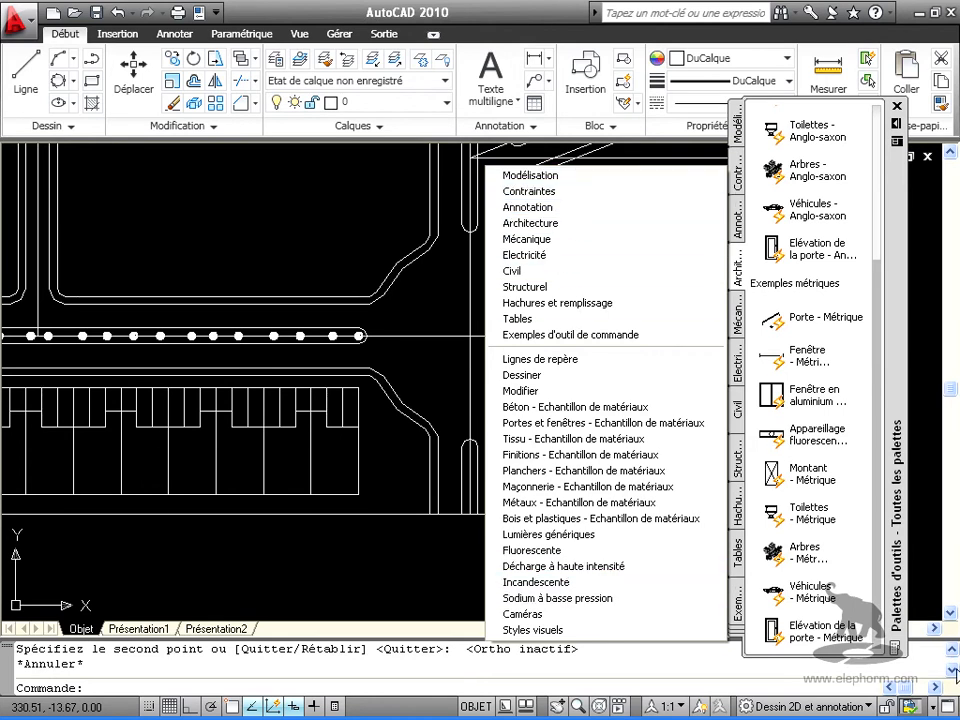
left_click(899, 655)
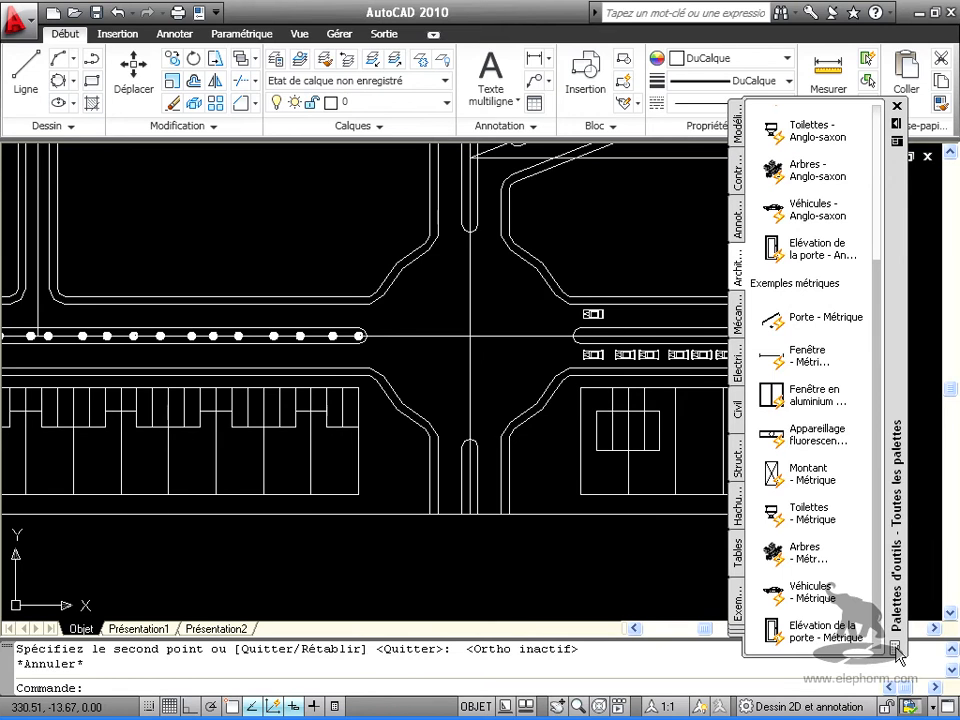
Create a new tool palette named maisons
right_click(899, 655)
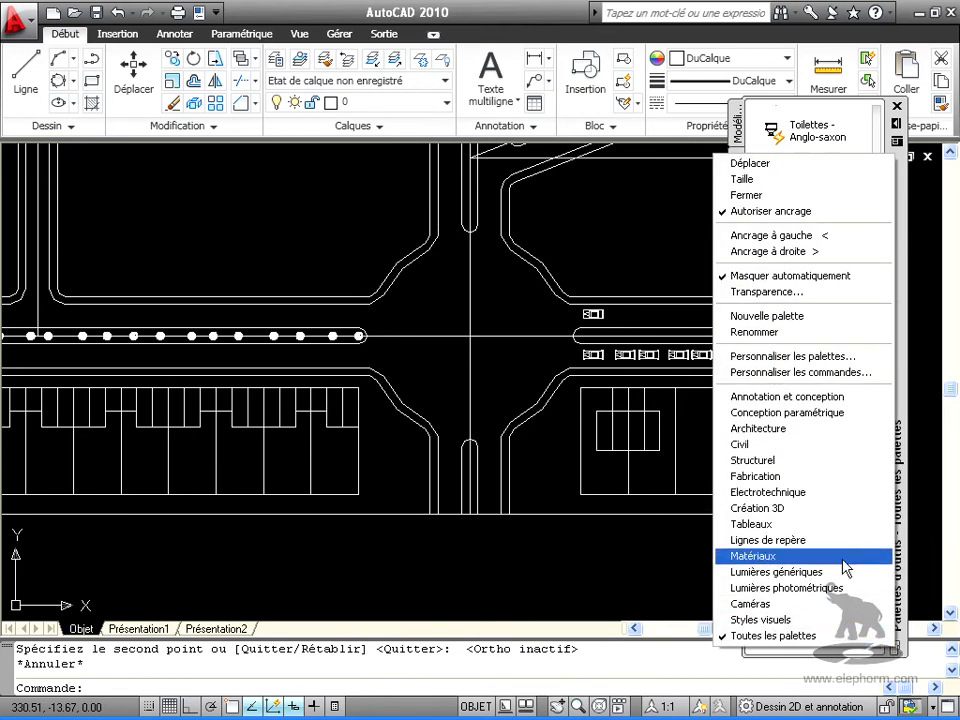
left_click(812, 325)
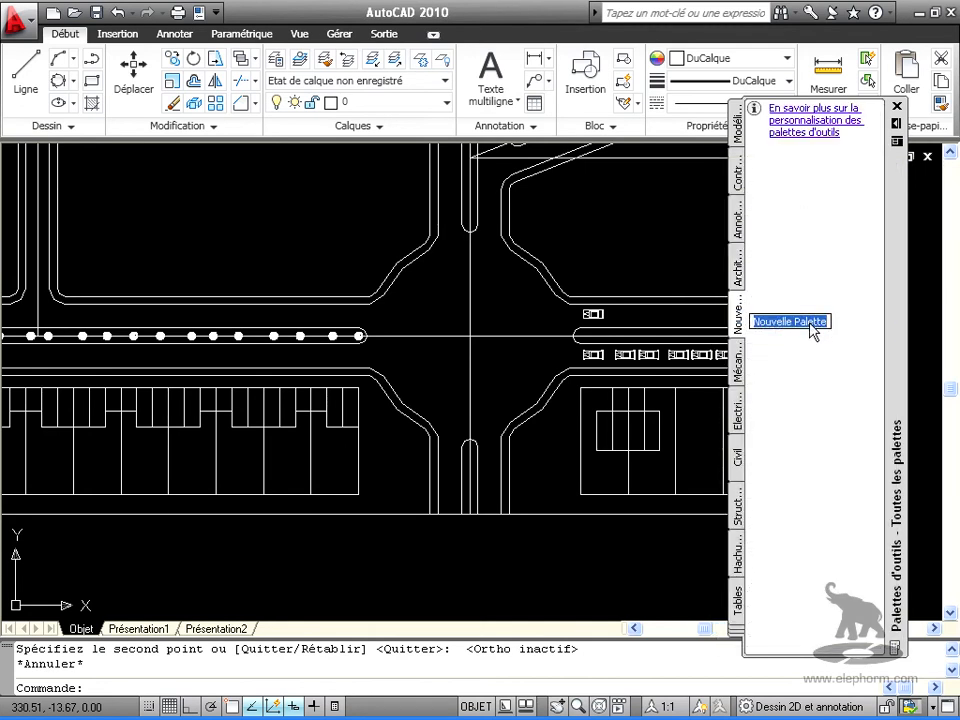
type("maiso")
key("Return")
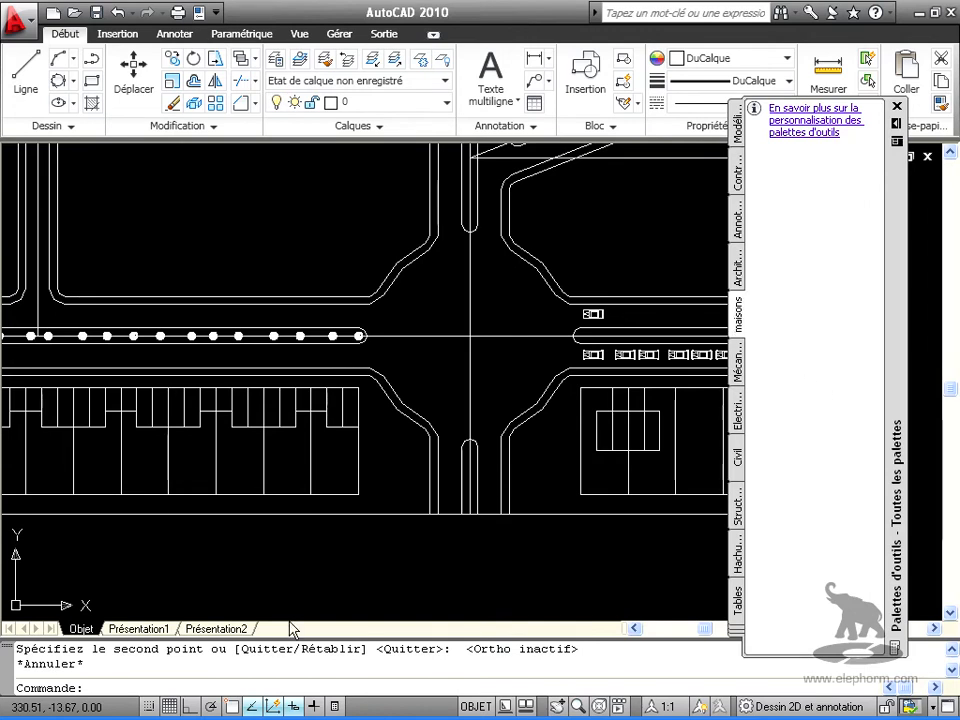
Turn off auto-hide for the tool palettes and switch to the other open drawing that holds the three separate house blocks
scroll(493, 482, "down", 6)
scroll(300, 453, "up", 5)
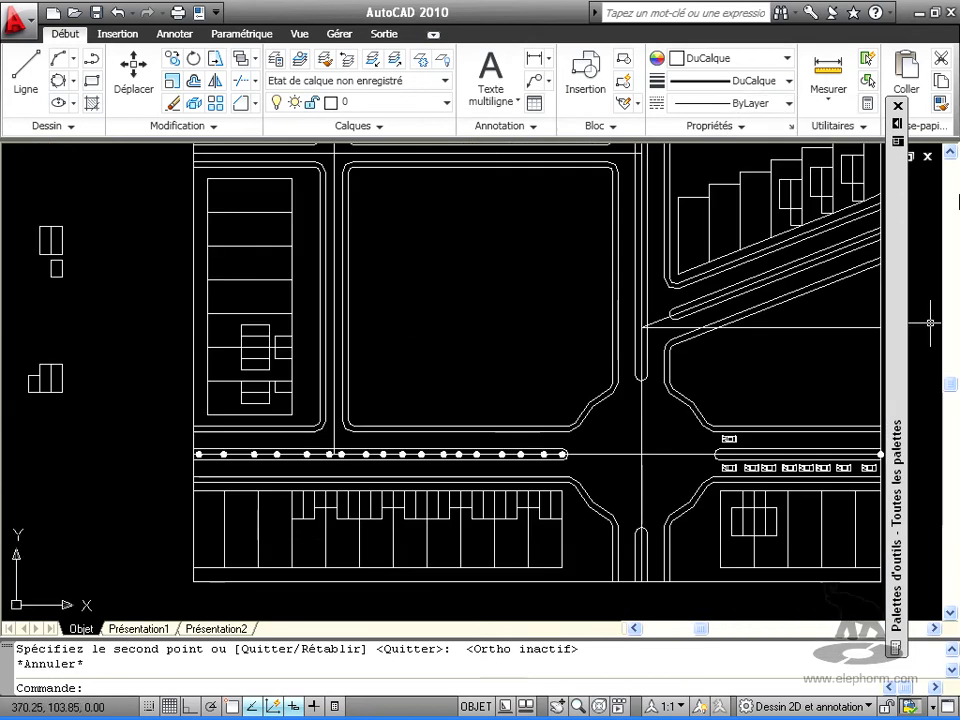
mouse_move(896, 125)
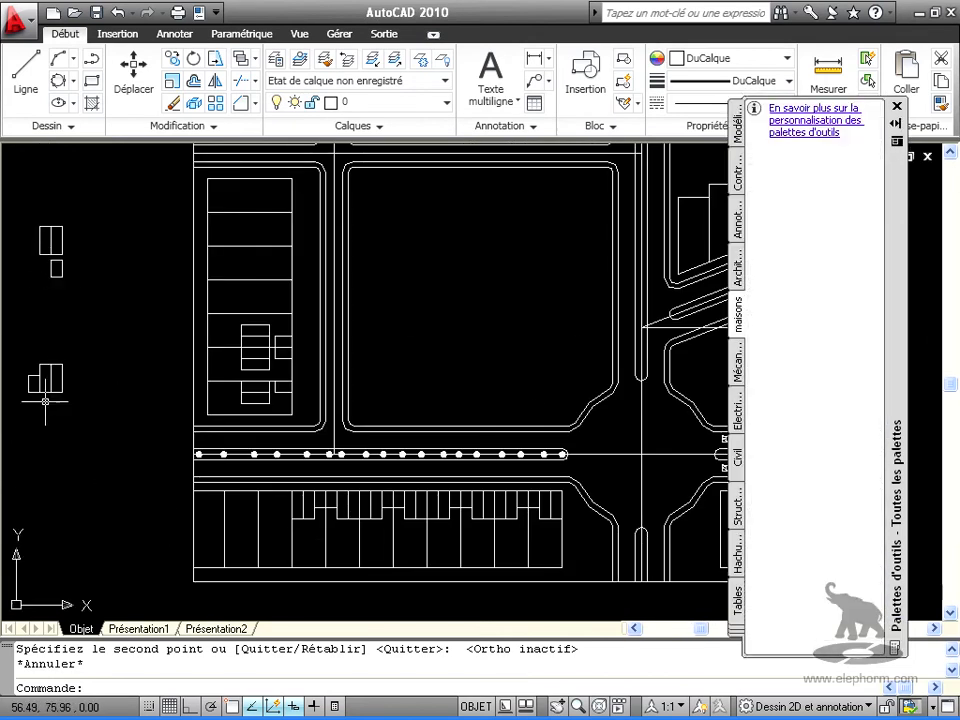
left_click(45, 378)
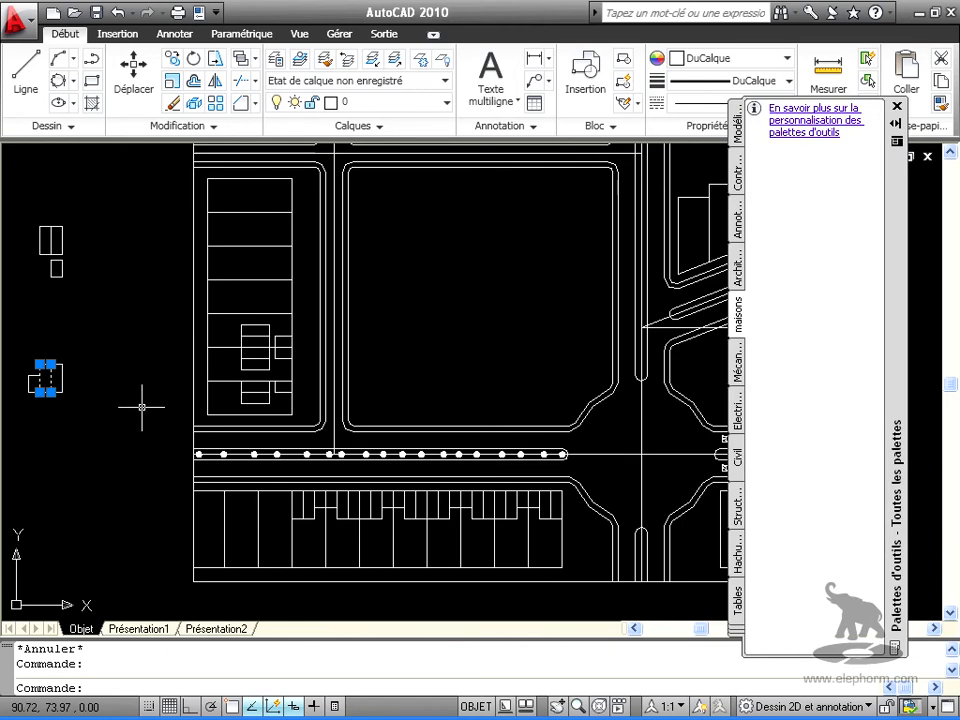
key("Escape")
key("Escape")
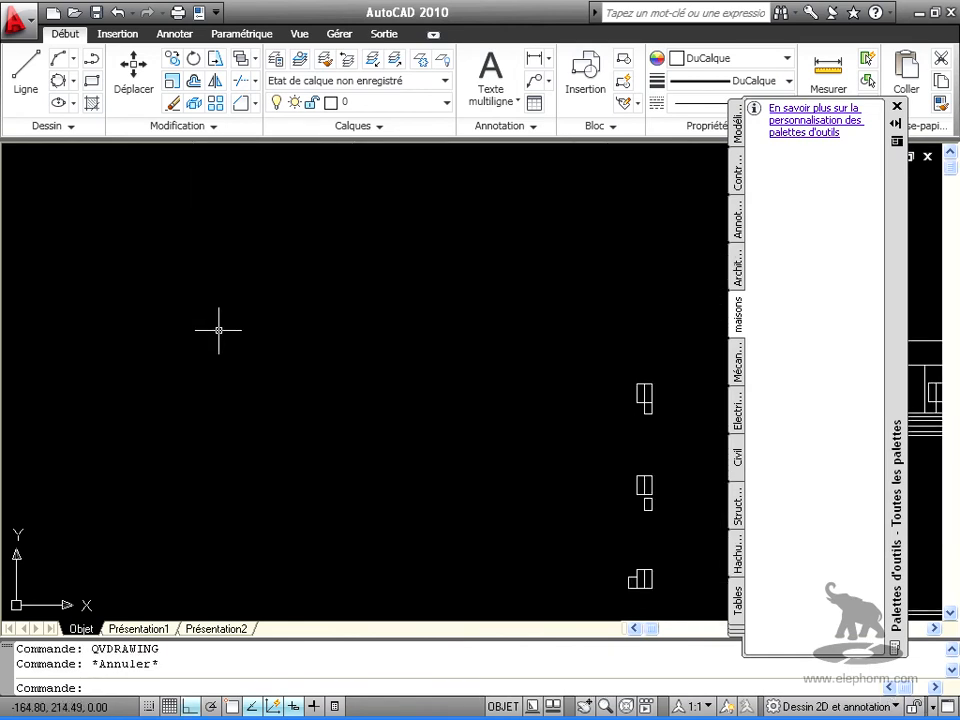
Add the uppermost house block of the drawing to the maisons tool palette
left_click(617, 366)
left_click(674, 421)
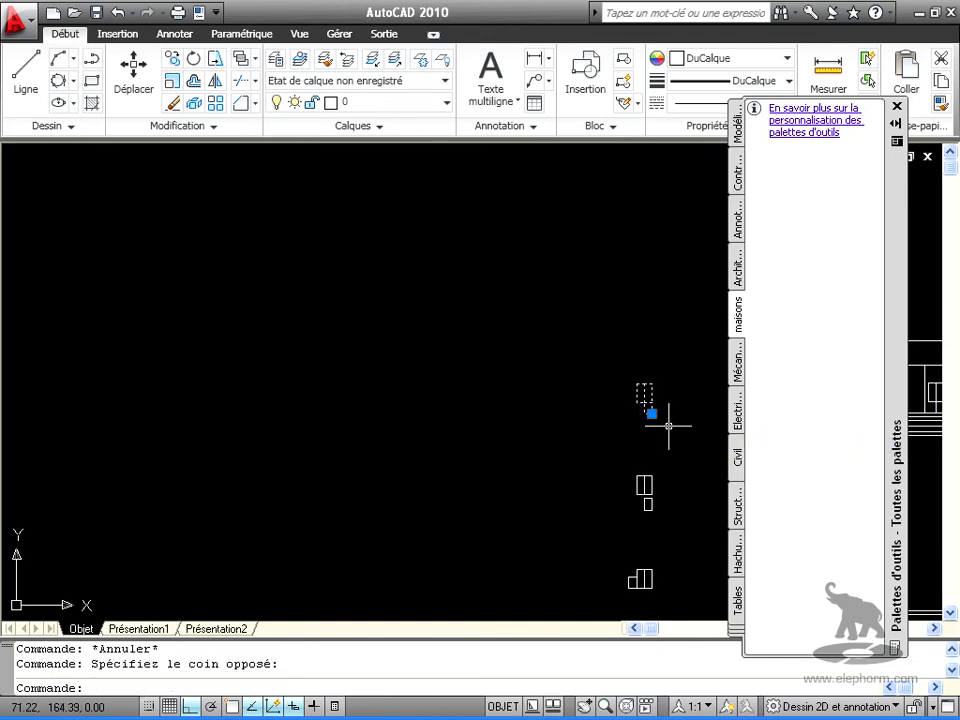
left_click_drag(650, 384, 660, 378)
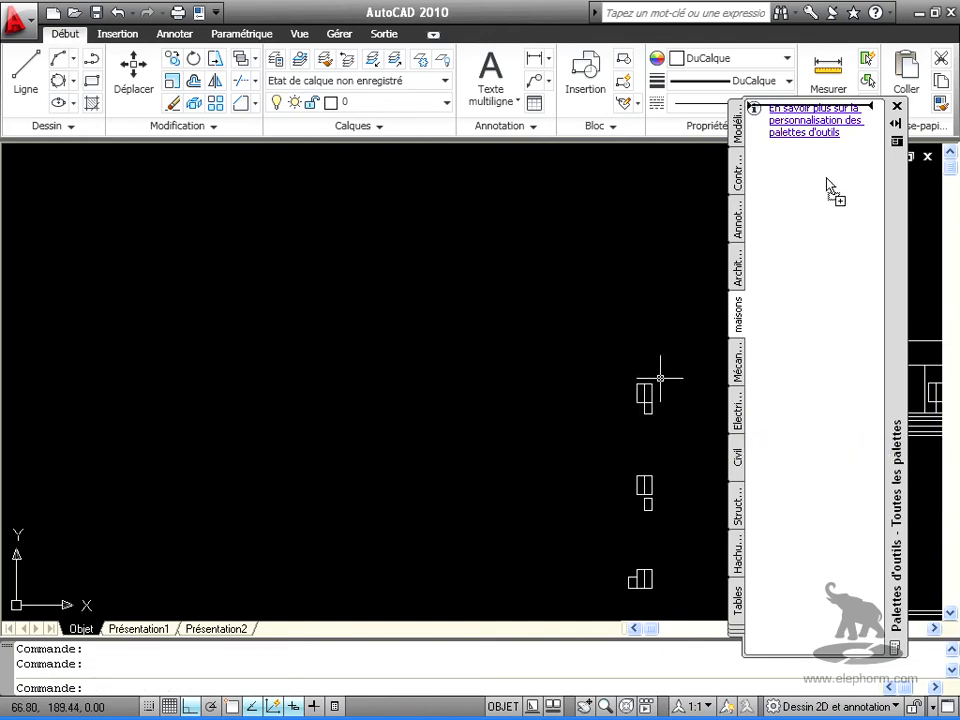
left_click_drag(825, 182, 825, 181)
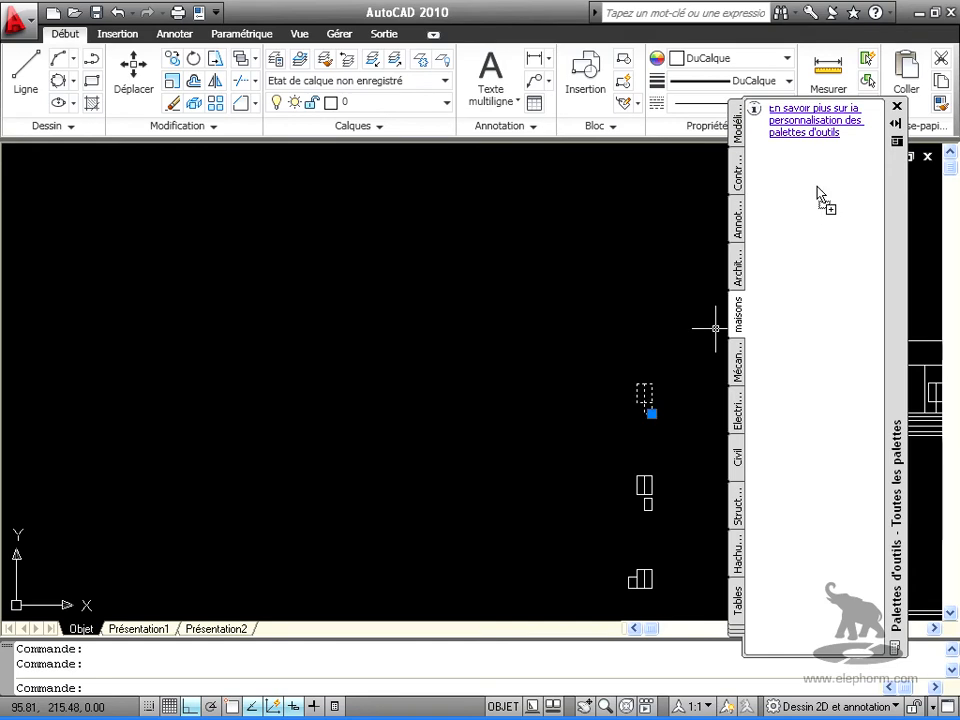
left_click_drag(818, 187, 816, 195)
Add the middle and lowest house blocks of the drawing to the maisons tool palette
left_click(627, 462)
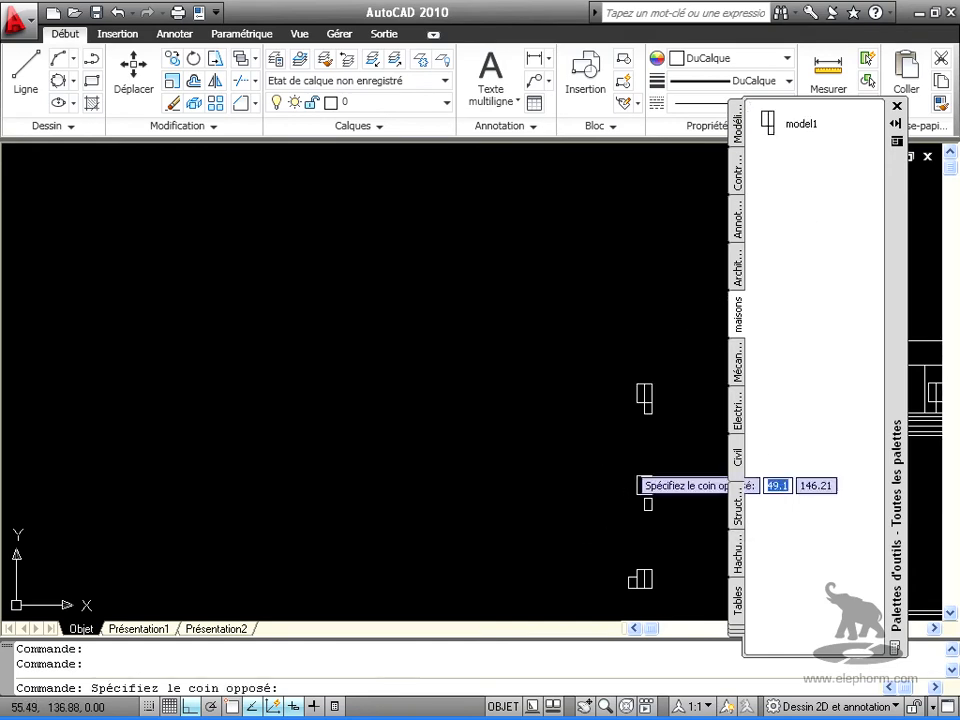
left_click(678, 524)
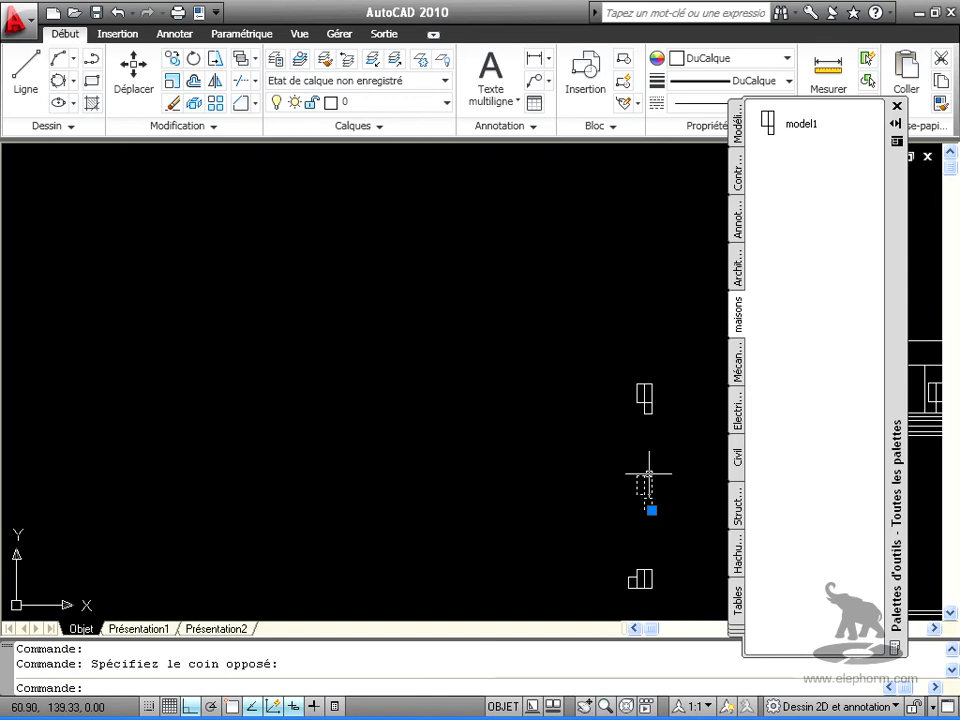
left_click_drag(795, 161, 795, 161)
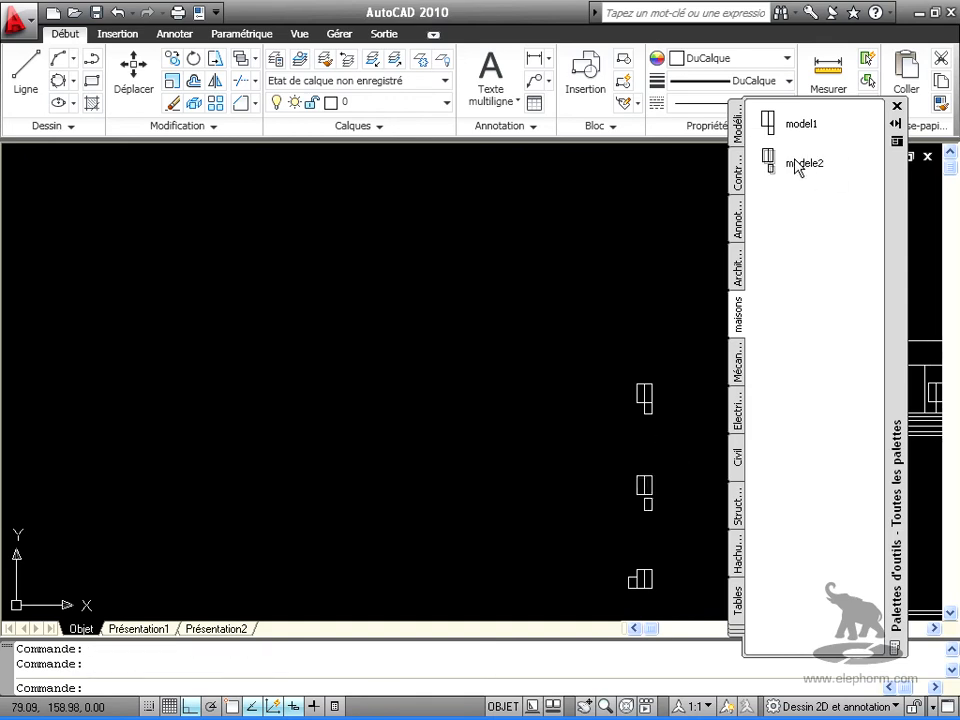
left_click(622, 561)
left_click(679, 603)
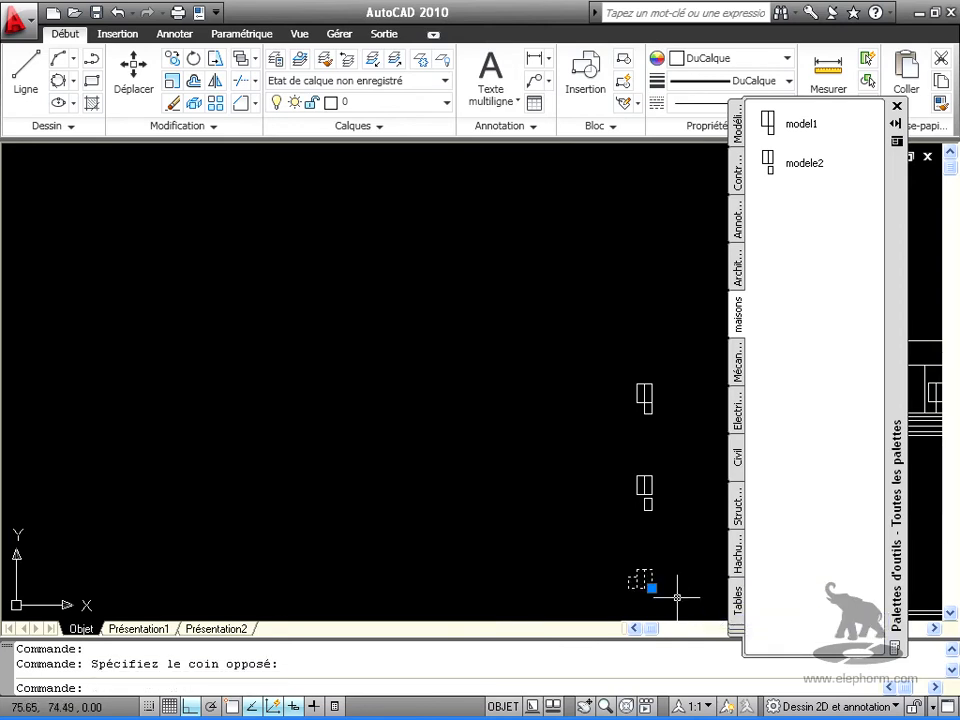
left_click_drag(643, 567, 792, 242)
Start a new metric drawing without a template and insert the model1 house from the maisons palette into it
left_click(52, 14)
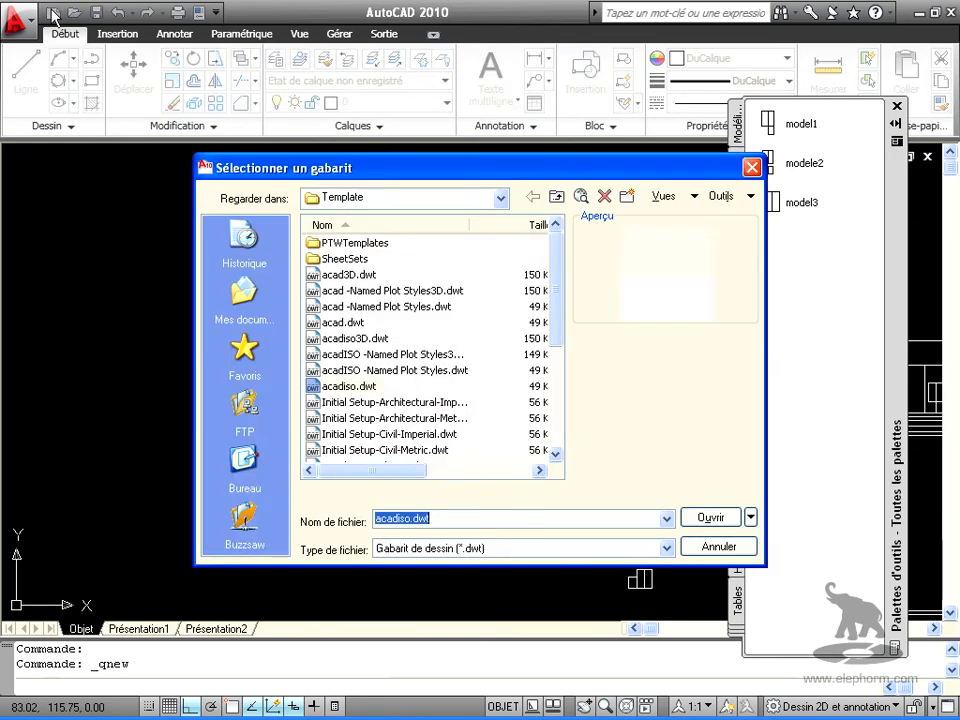
left_click(750, 517)
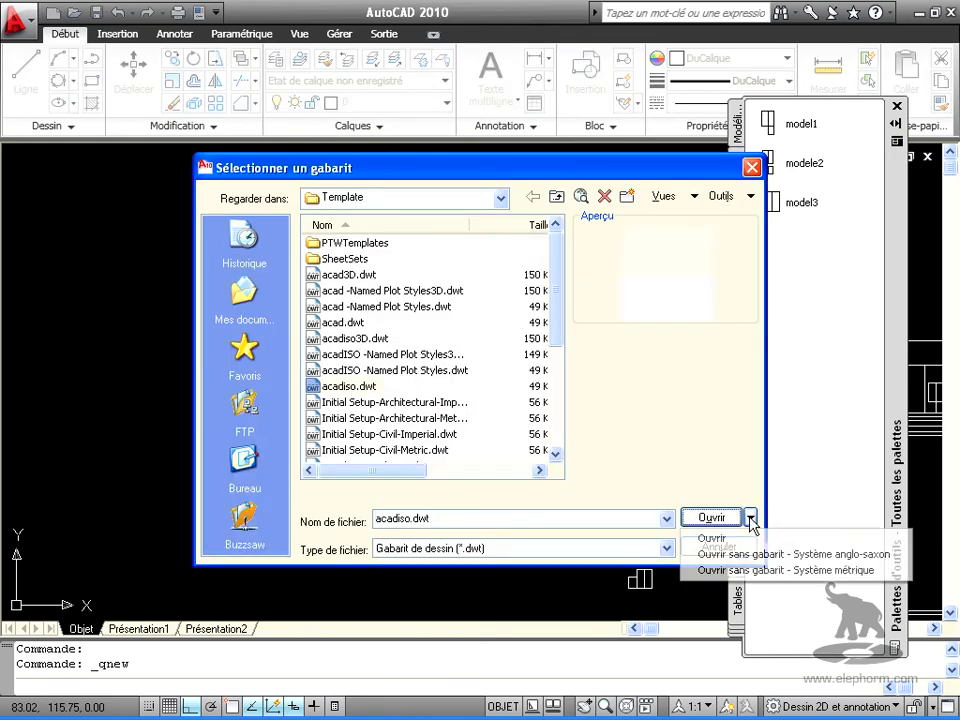
left_click(772, 570)
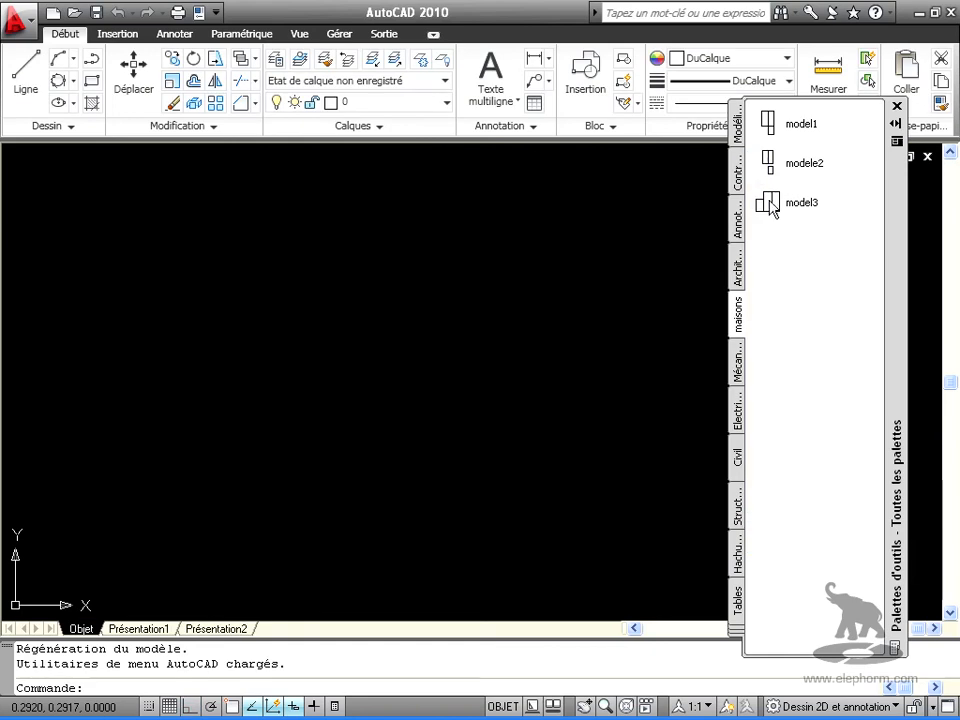
mouse_move(777, 127)
left_mouse_down()
mouse_move(454, 272)
mouse_move(392, 279)
left_mouse_up()
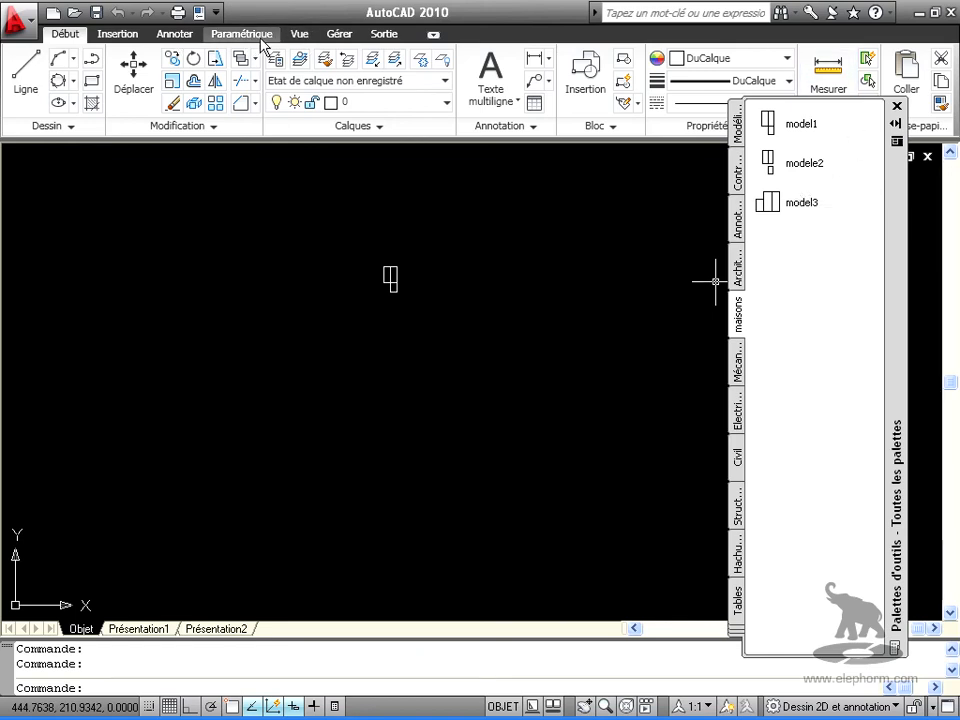
Create a tool palette from all the blocks of Landscaping.dwg in DesignCenter and look through its contents
left_click(298, 35)
left_click(692, 104)
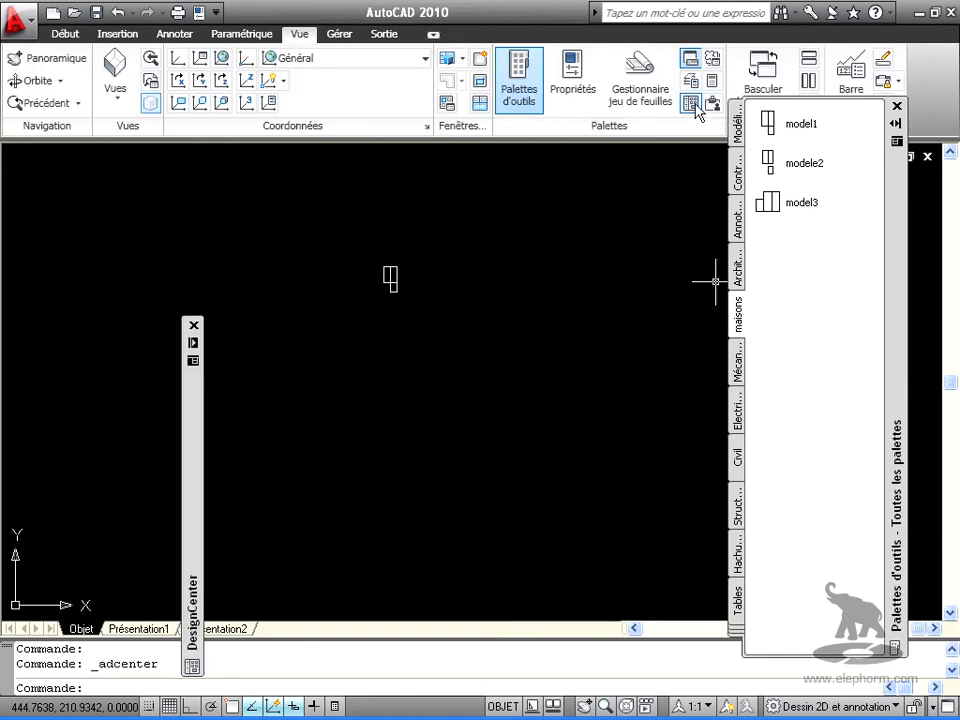
mouse_move(192, 345)
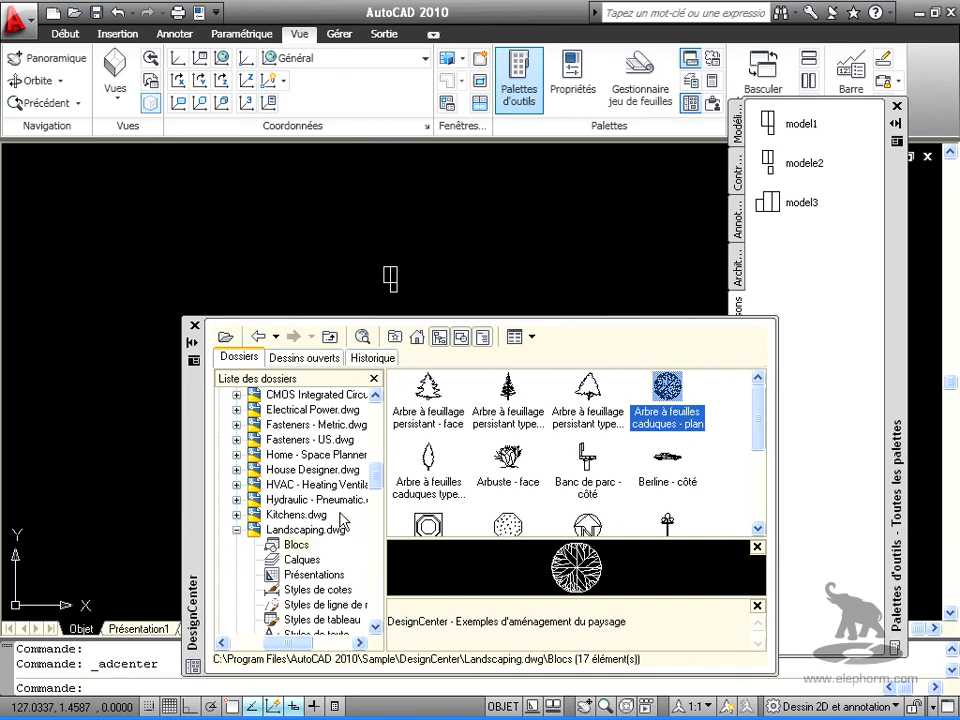
left_click(313, 532)
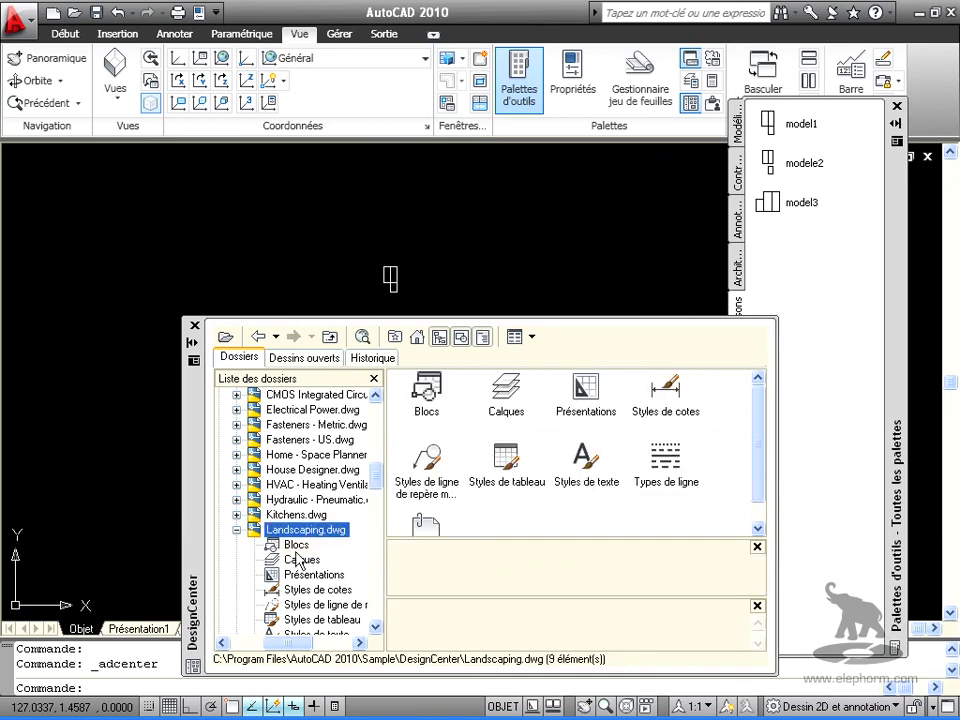
left_click(296, 545)
right_click(297, 553)
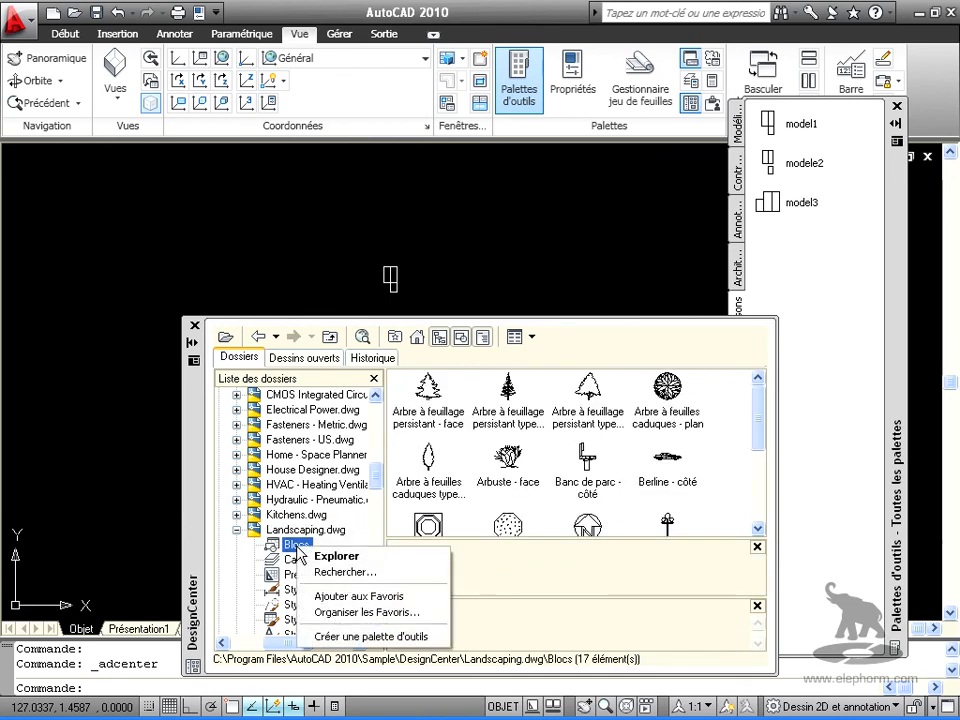
left_click(363, 637)
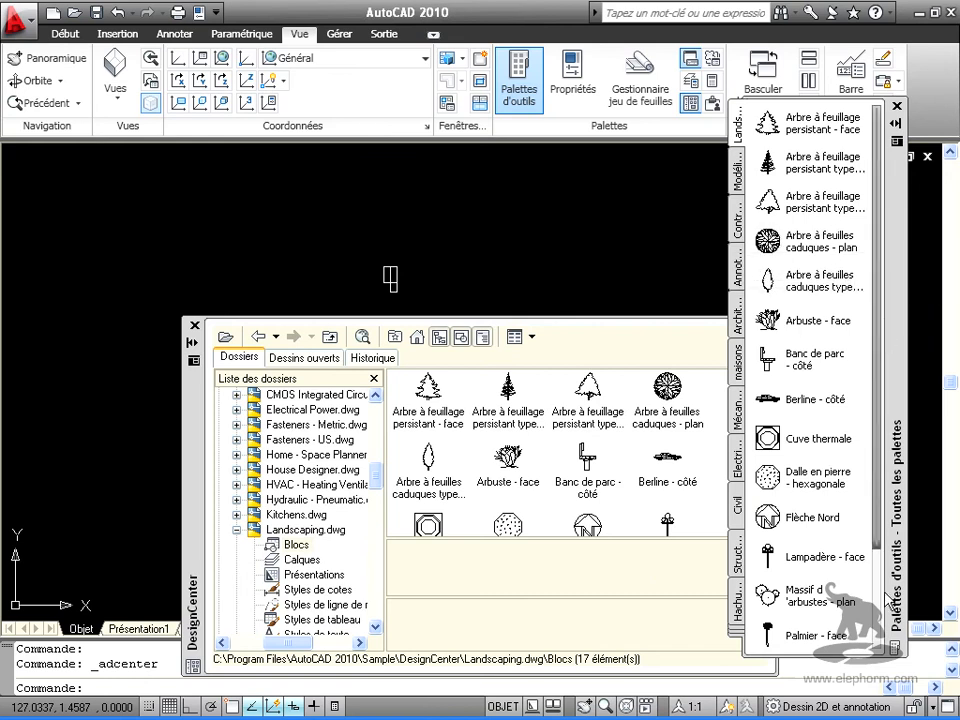
scroll(884, 565, "down", 3)
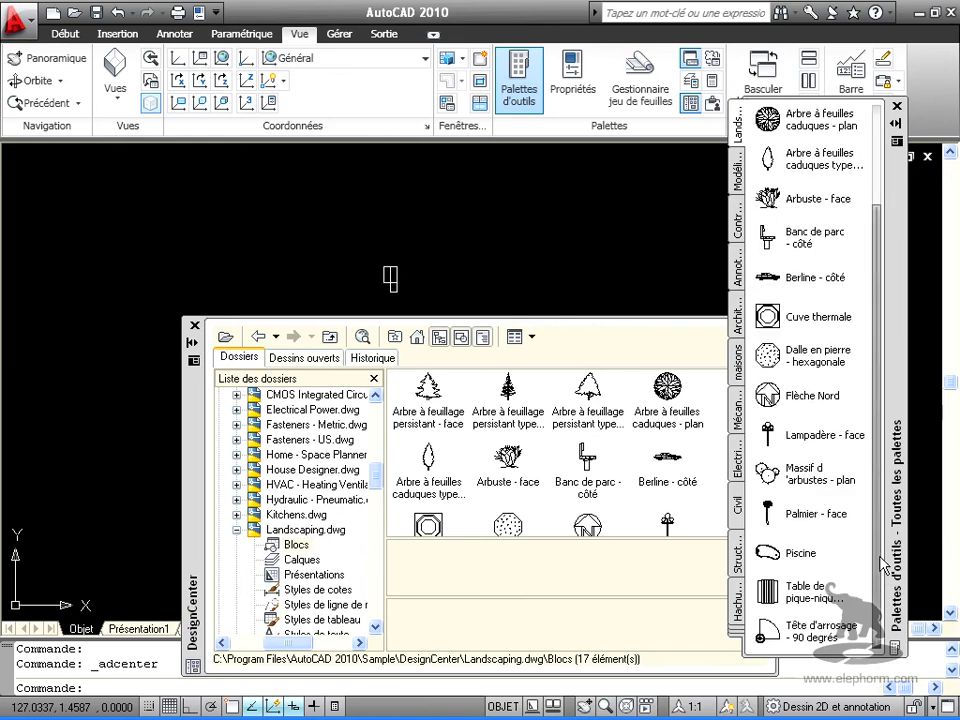